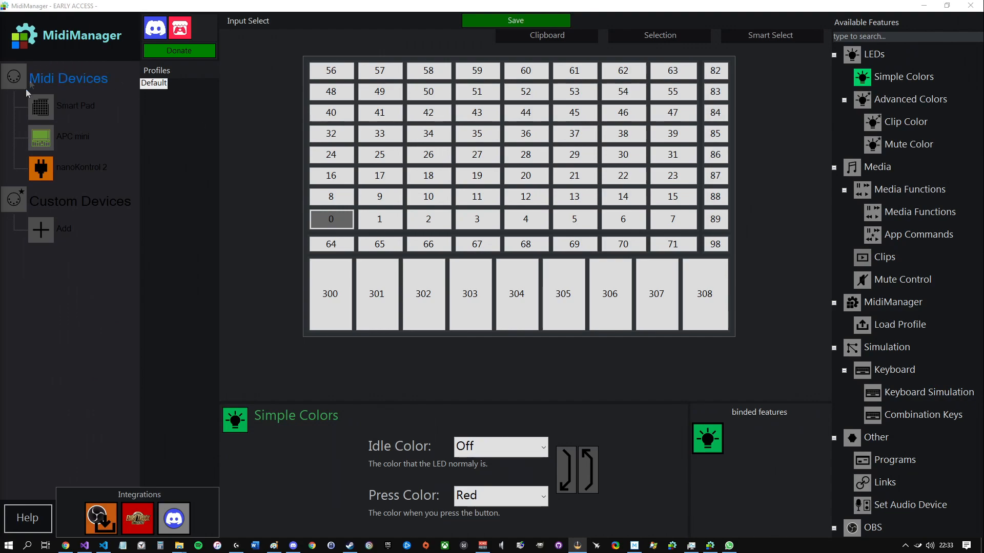
- Open the APC mini layout and look through the features available for button 3
click(94, 116)
click(105, 137)
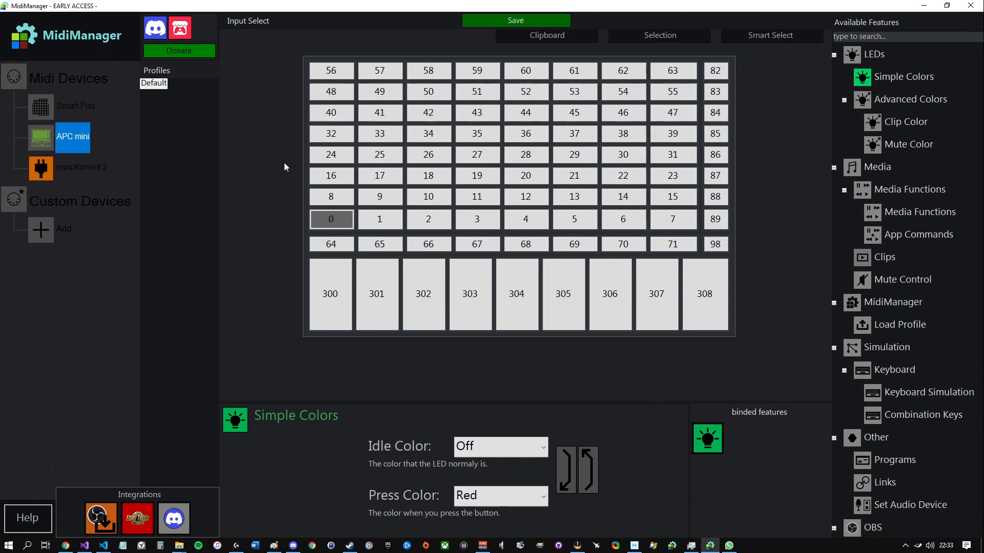
click(430, 179)
click(475, 158)
click(477, 178)
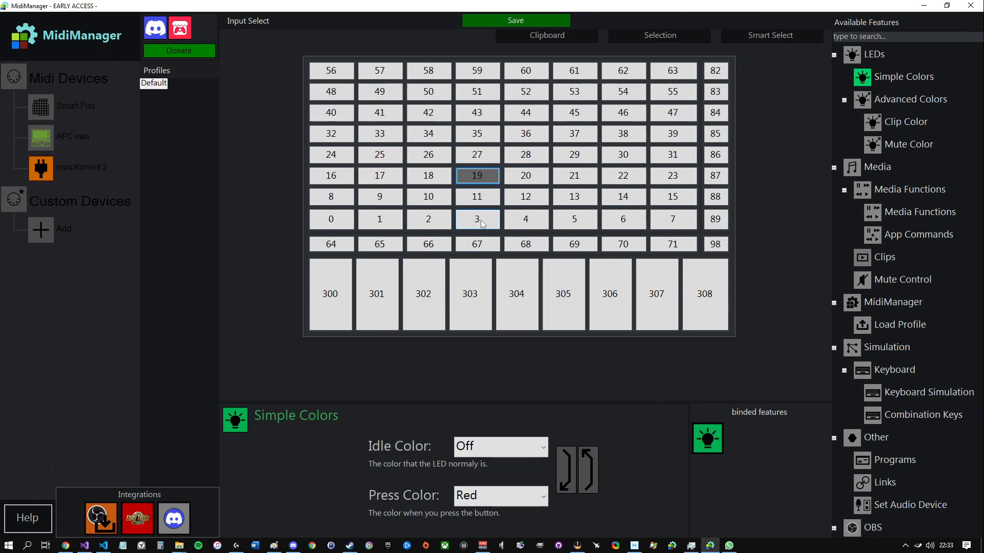
click(482, 222)
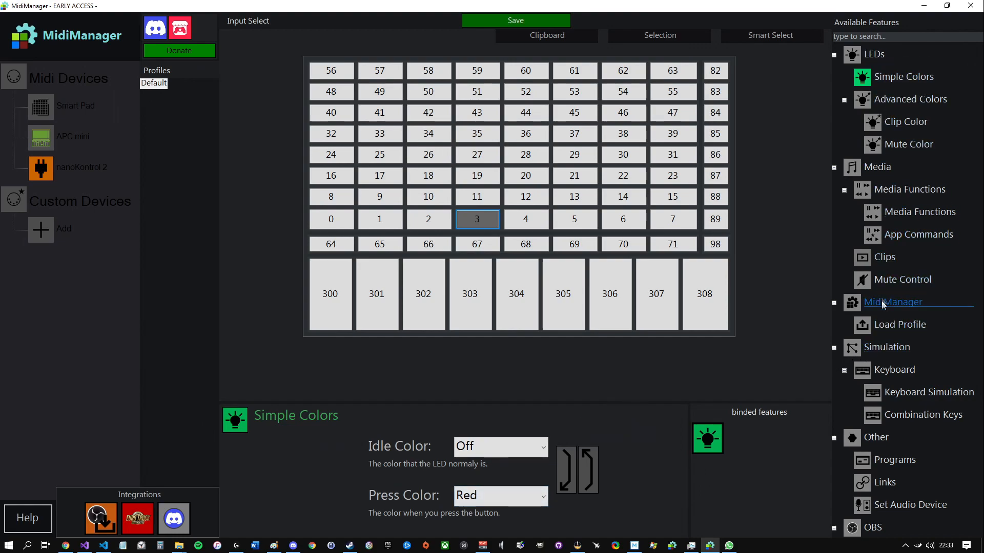
scroll(902, 302, down, 5)
scroll(894, 390, up, 5)
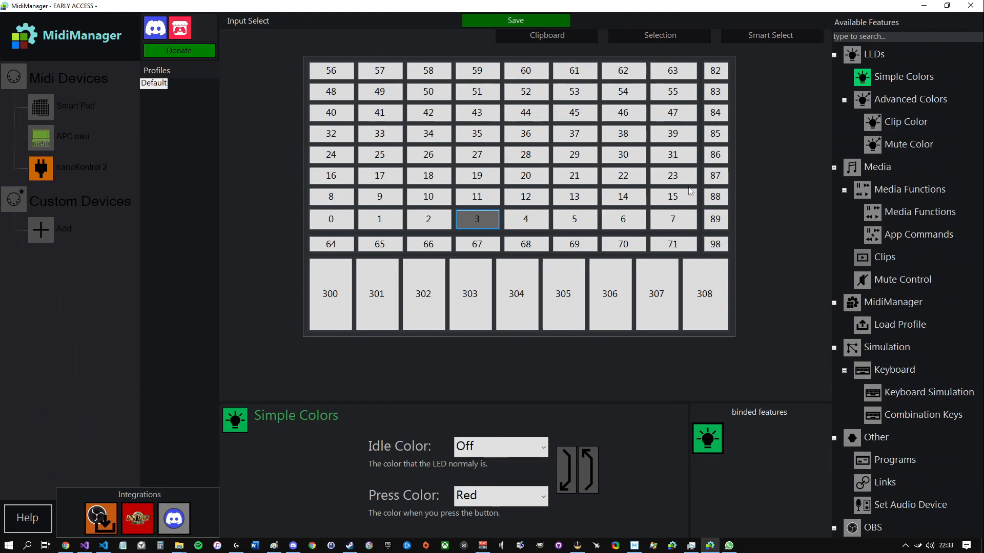
- Select the separate buttons 10, 19, 11 and 35 together as one multiple selection
click(426, 200)
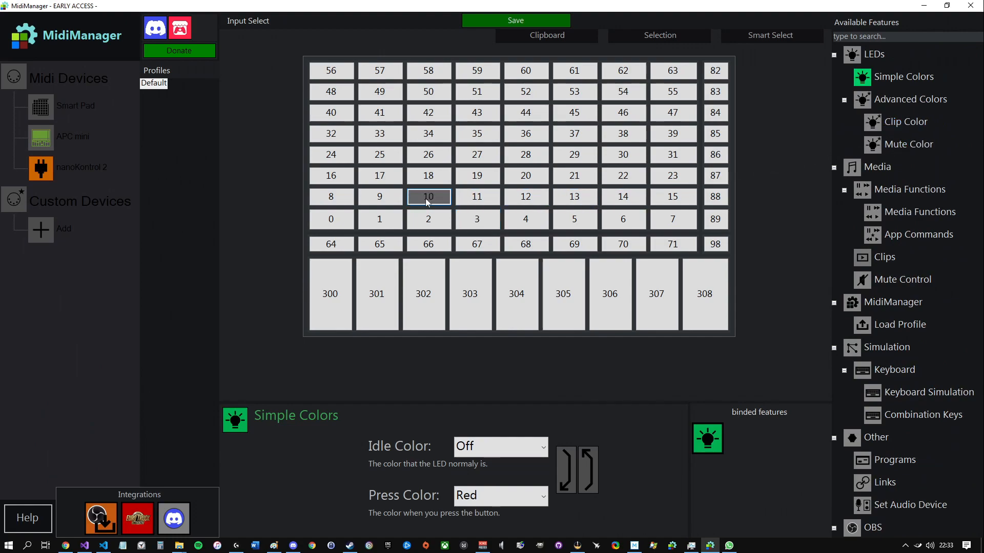
ctrl+click(470, 182)
ctrl+click(473, 193)
ctrl+click(478, 136)
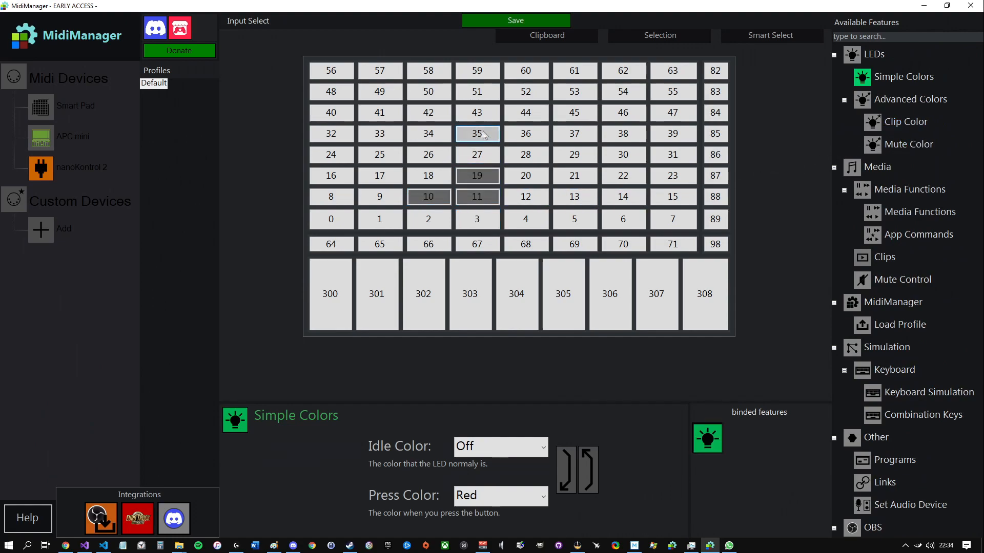
- Select the rectangular block of buttons spanning 12 to 38, and replace it with button 9 alone
click(541, 200)
shift+click(623, 135)
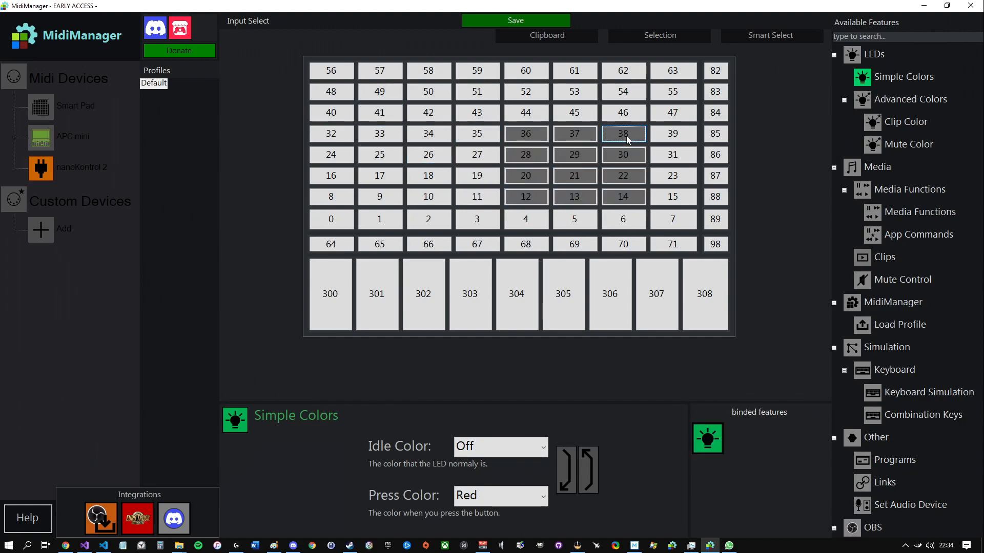
click(380, 199)
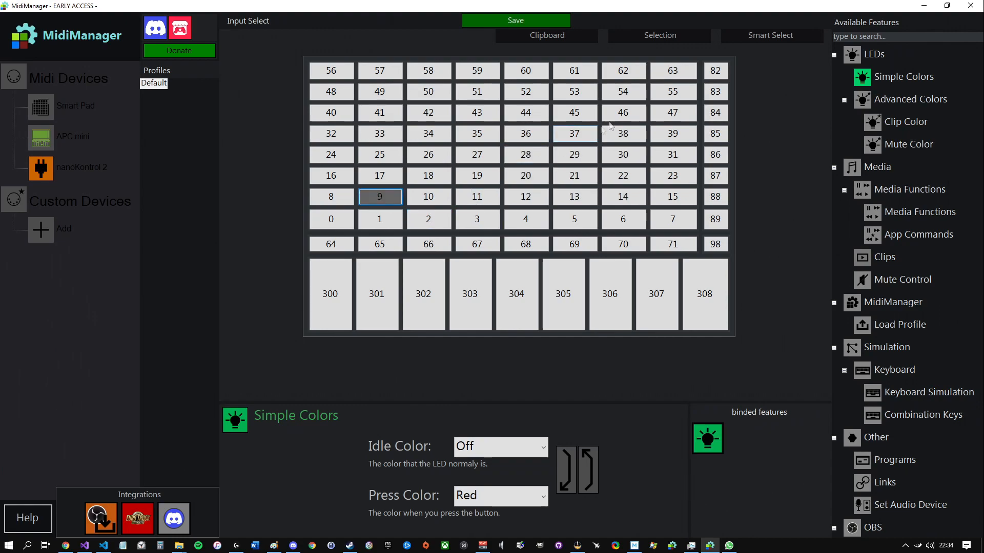
- Smart-select all buttons and all controllers, and return to a single selection of button 35
click(770, 35)
click(764, 66)
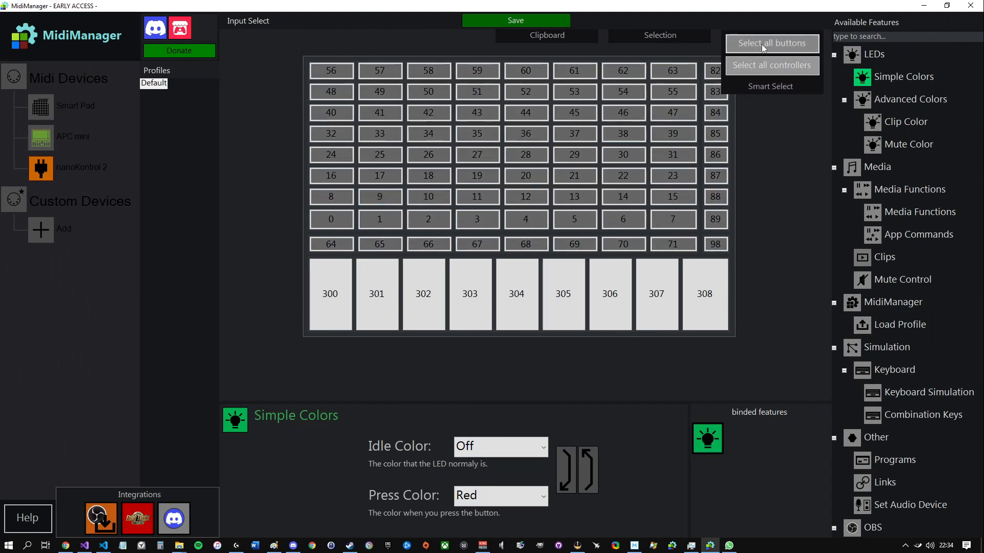
click(476, 134)
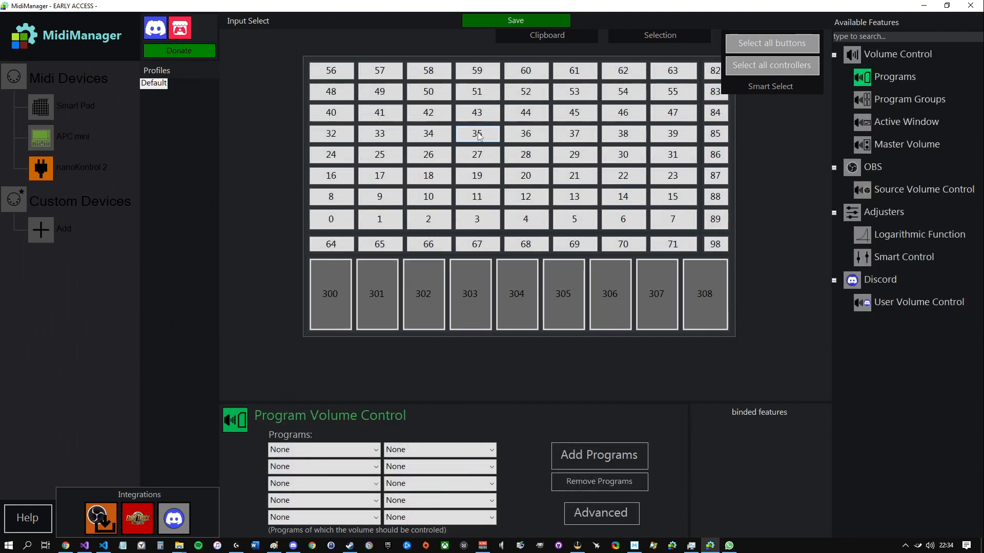
- Compare the features available for the faders with those for the buttons by selecting several of each
click(386, 294)
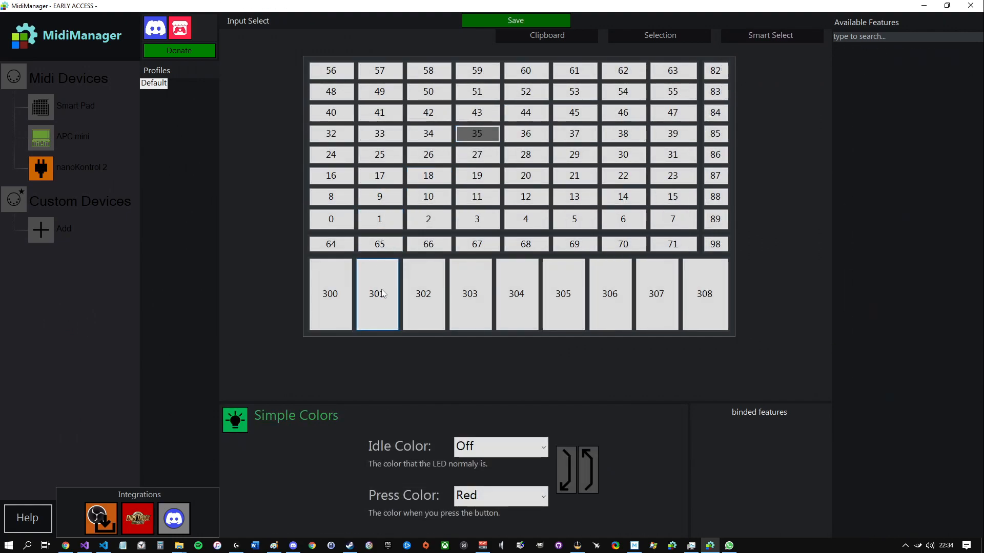
click(475, 301)
click(482, 243)
click(480, 219)
click(426, 307)
click(614, 313)
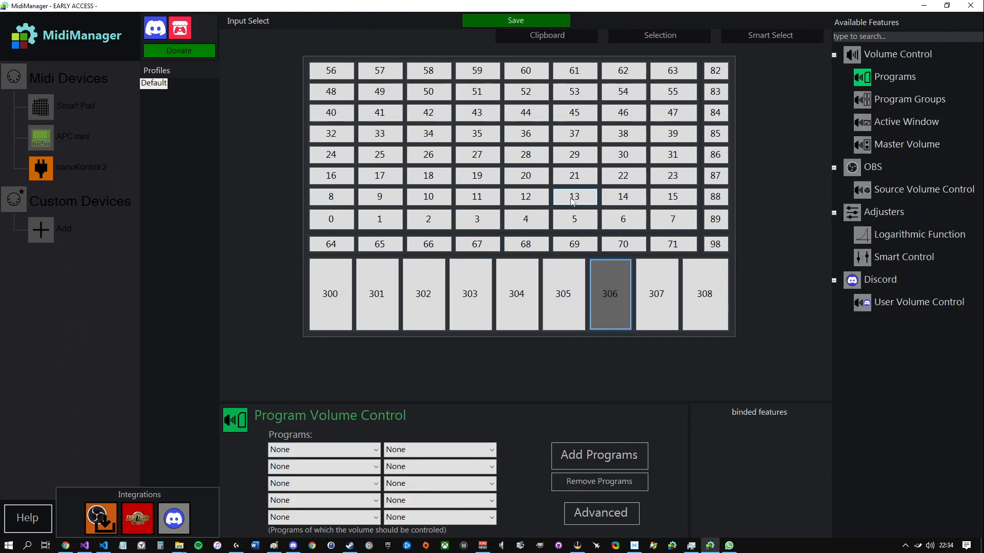
click(573, 200)
- Bind a Media Functions feature to button 0 with PlayOrPause as the function to fire
click(331, 224)
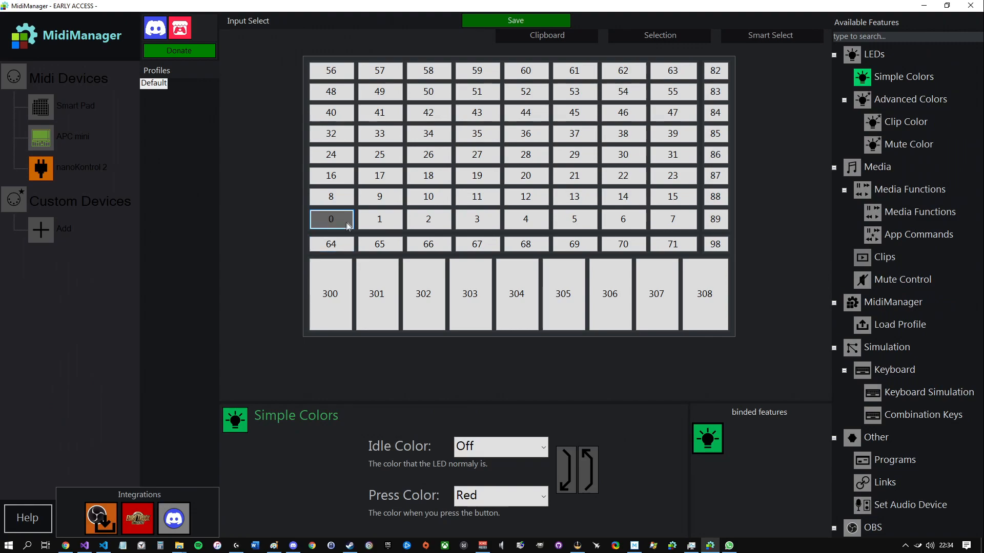
click(916, 213)
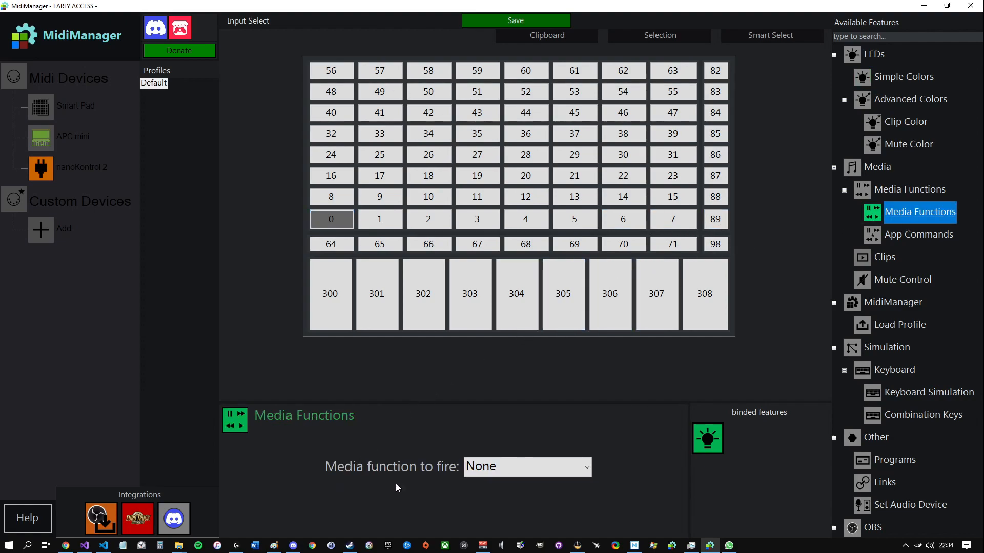
click(579, 467)
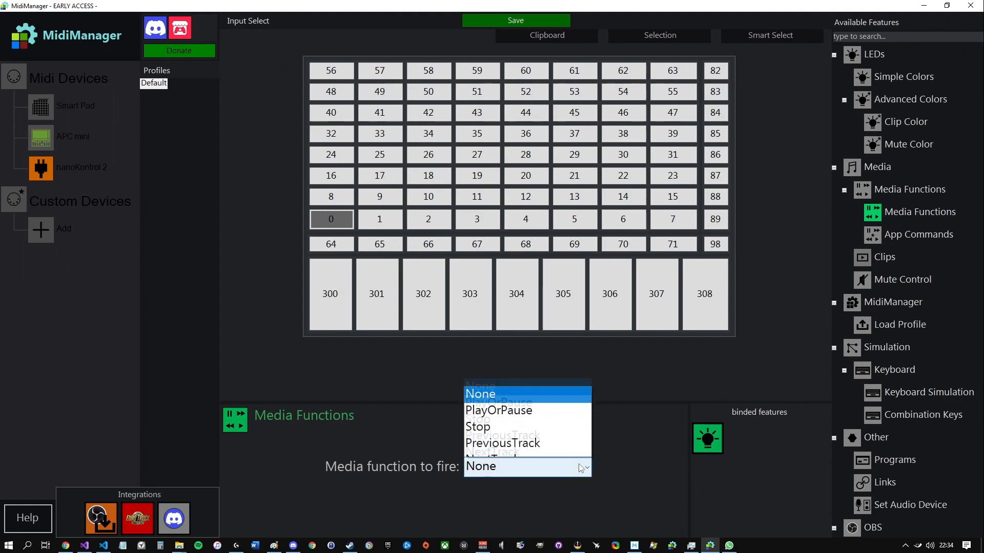
click(520, 401)
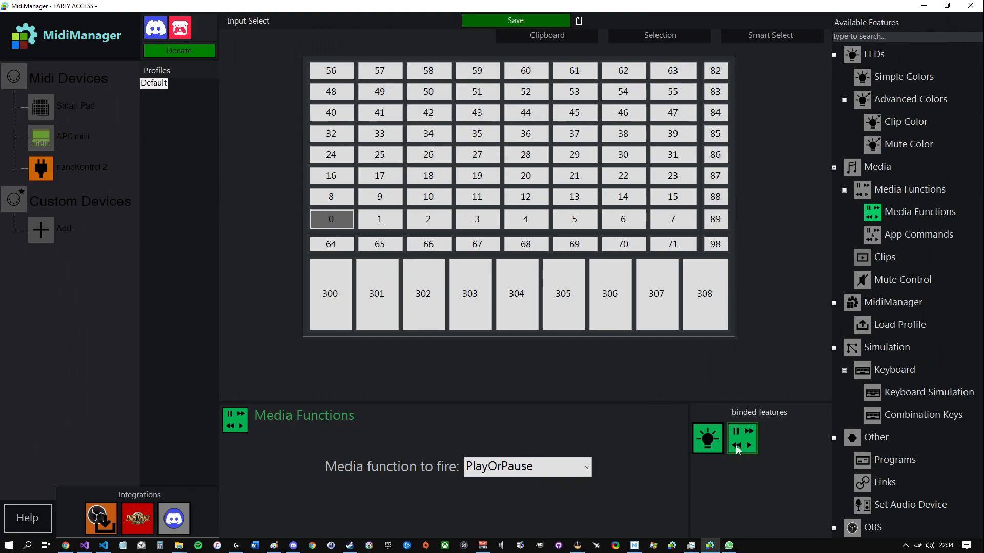
- Review the settings of button 0's two bound features and reset the bindings of the selection
click(712, 447)
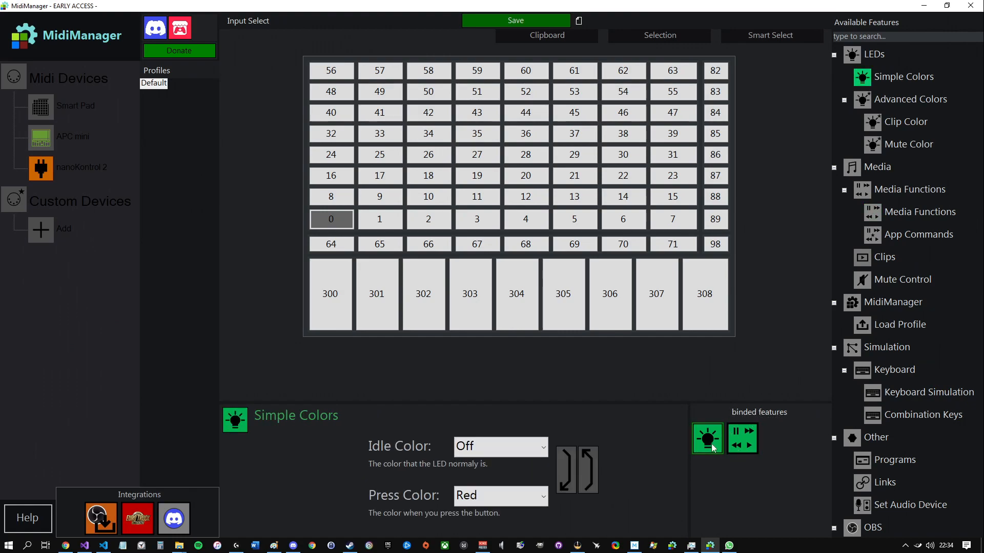
click(737, 450)
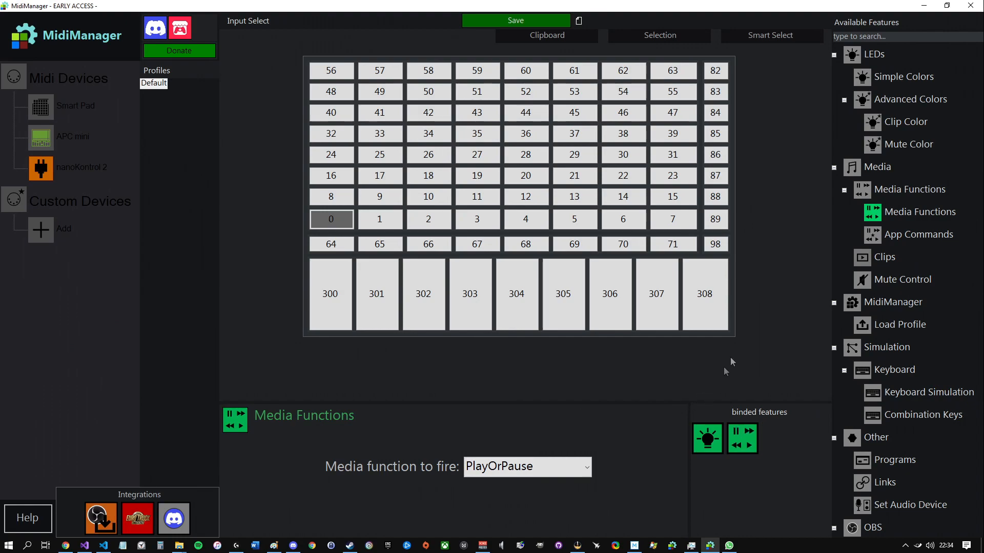
mouse_move(656, 42)
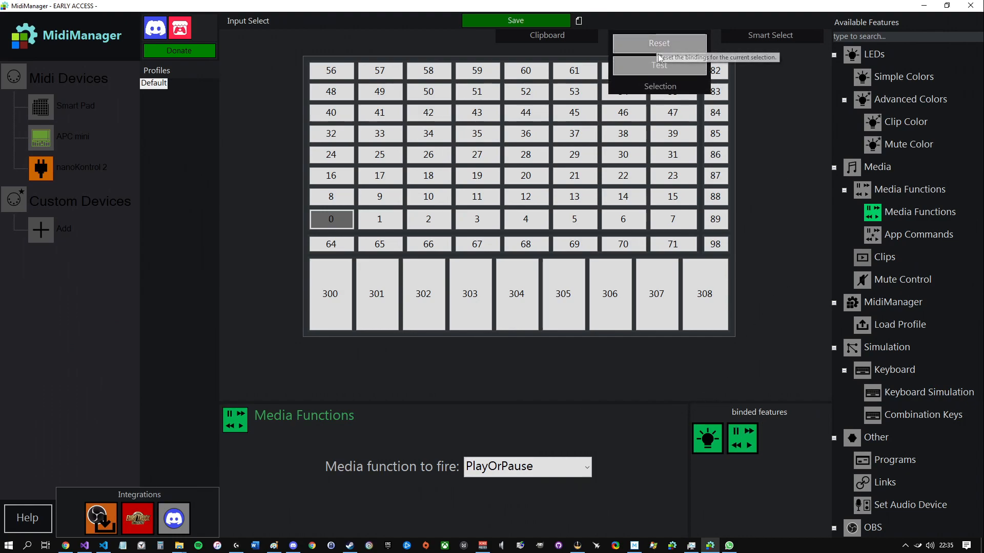
click(660, 48)
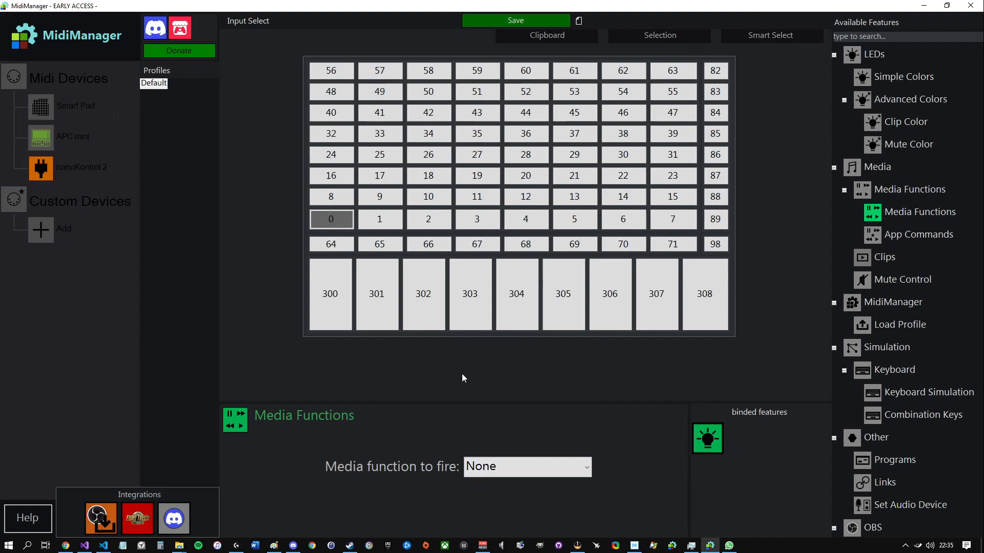
- Bind Mute Control to button 0 for the program chrome_BuildIn with the mute type Toggle
click(893, 284)
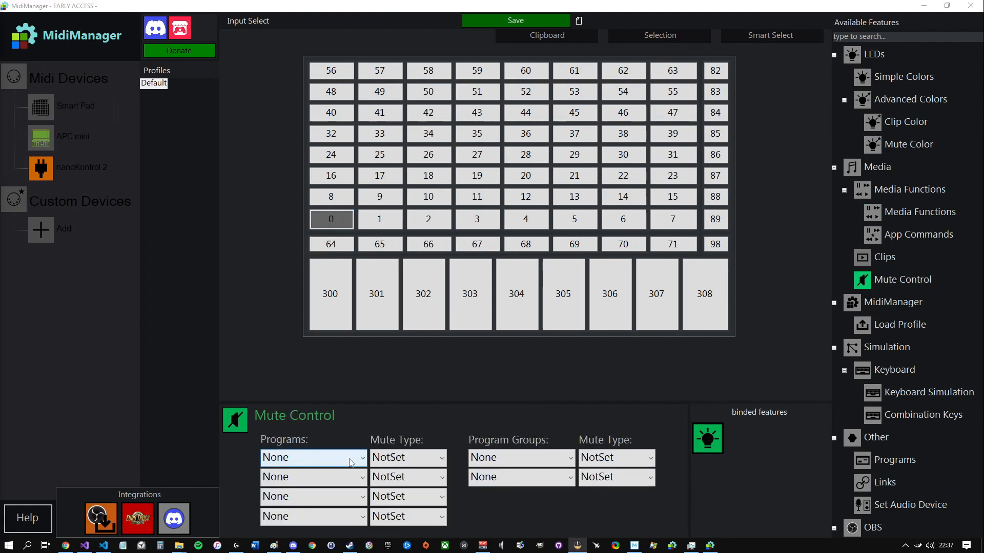
click(351, 463)
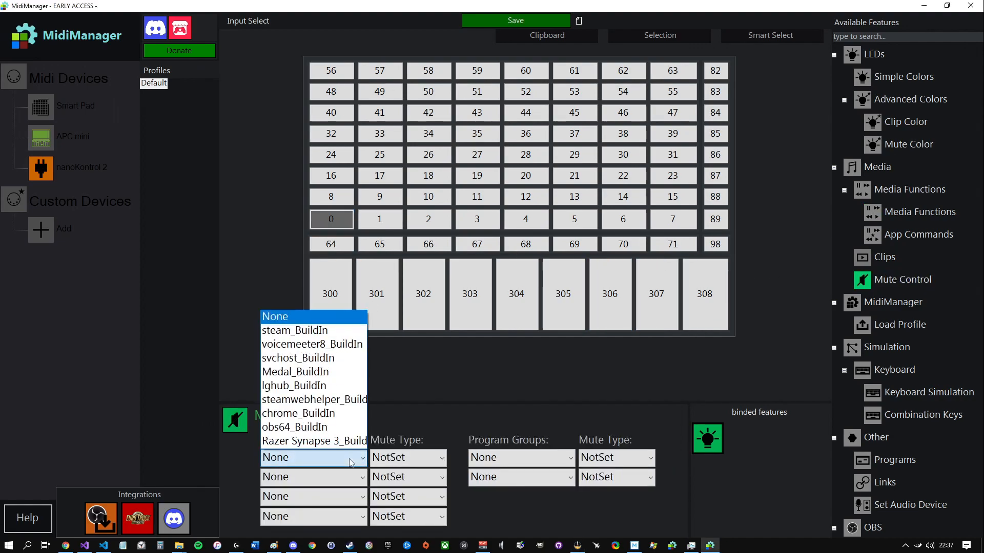
click(285, 418)
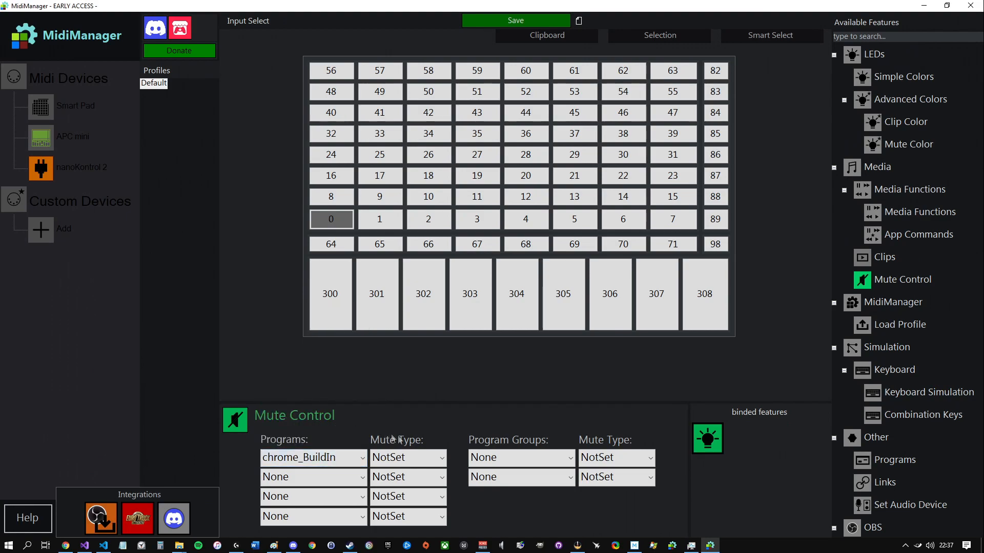
click(411, 459)
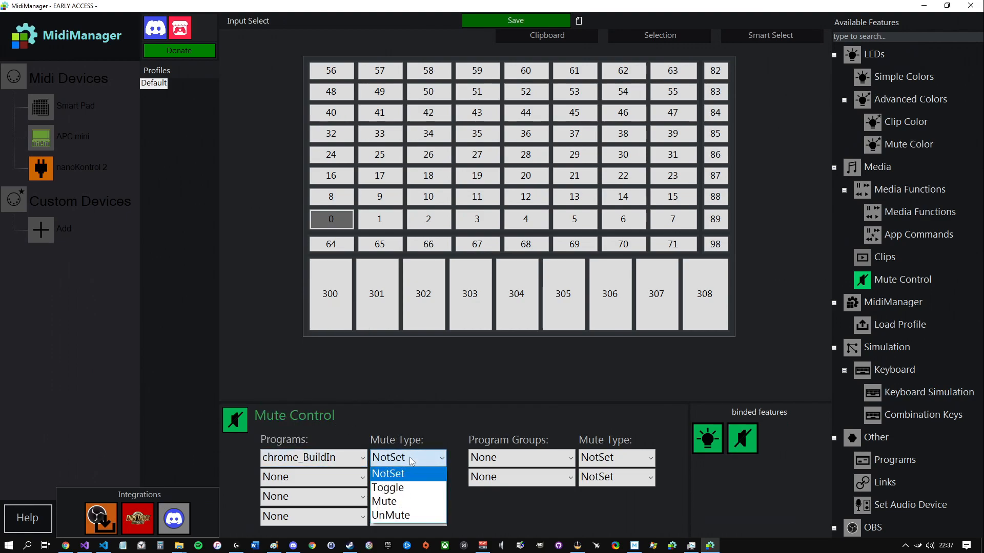
click(405, 488)
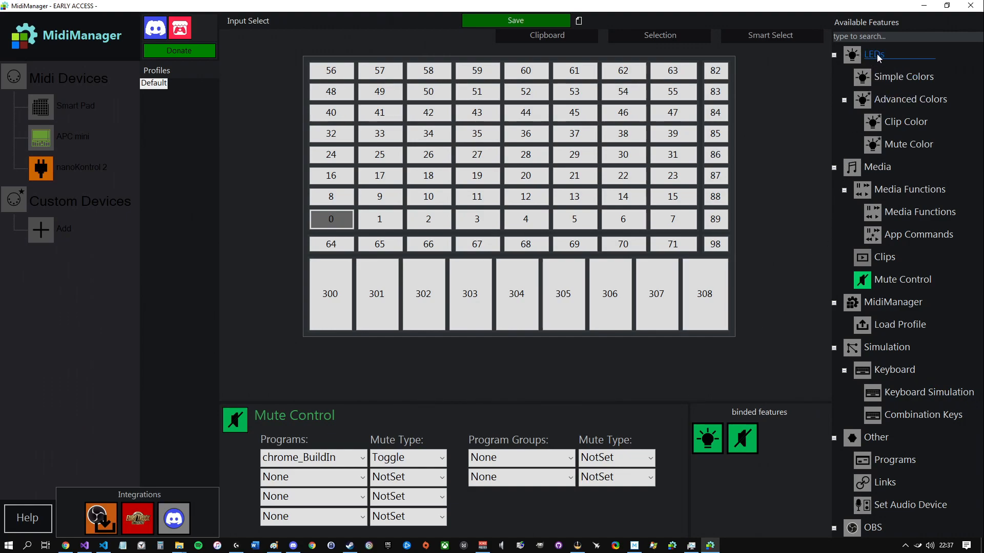
- Set the Simple Colors idle color of button 0 to Red
click(892, 78)
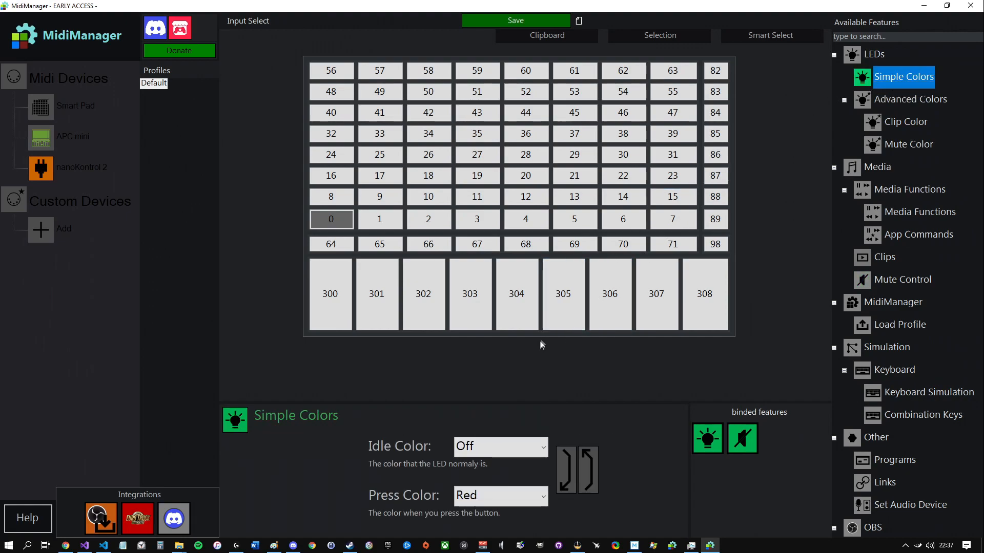
click(487, 451)
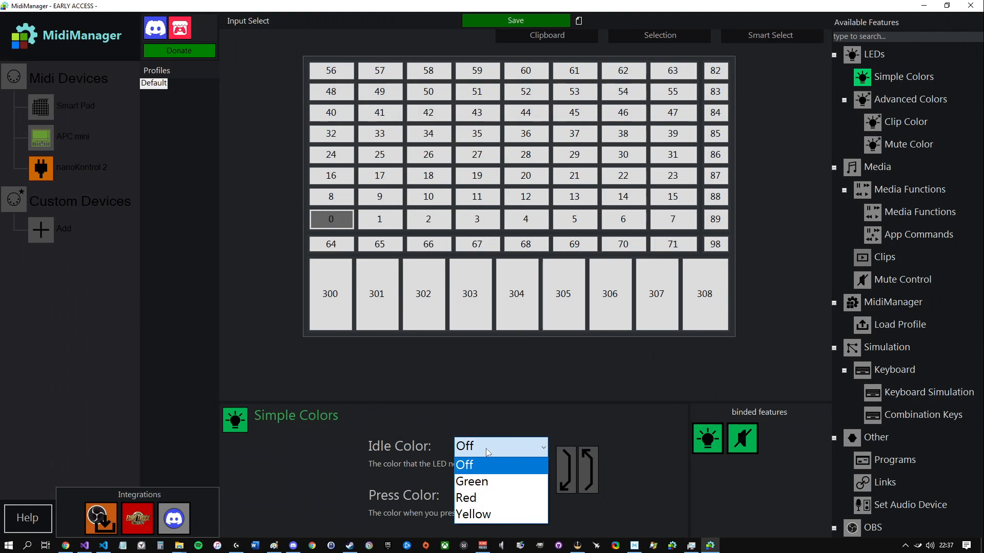
click(467, 498)
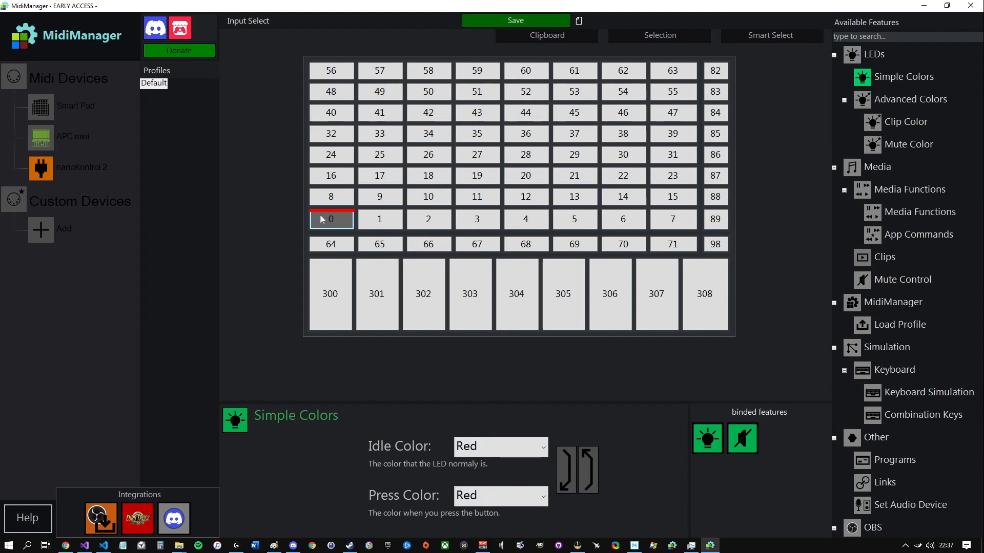
- Refresh the built-in programs for fader 301's Program Volume Control and assign iTunes_BuildIn as its first program
click(384, 314)
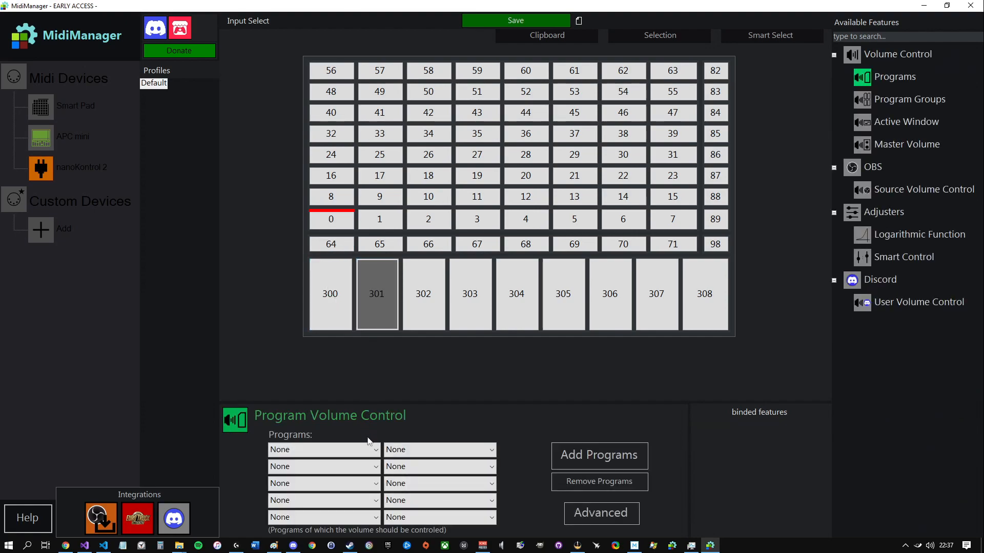
click(376, 451)
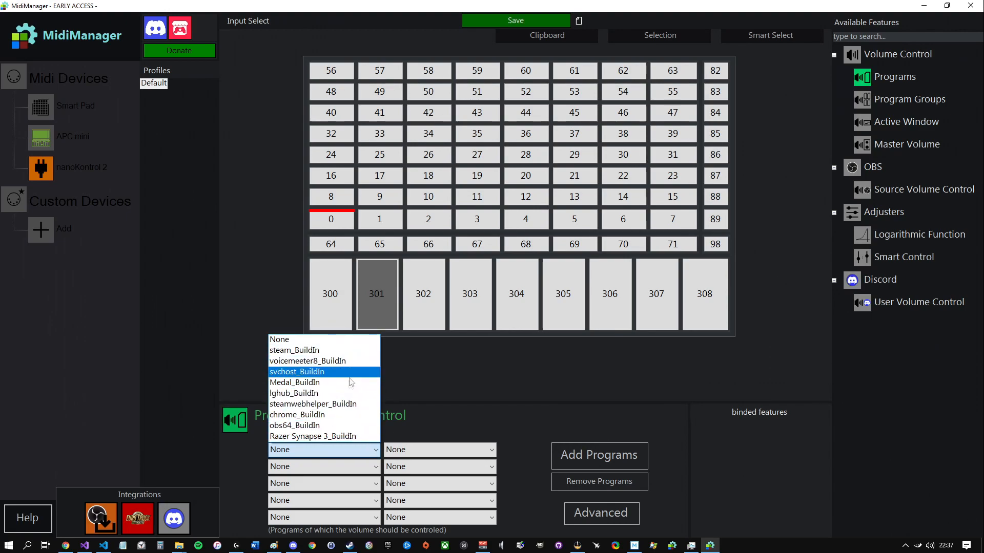
click(438, 426)
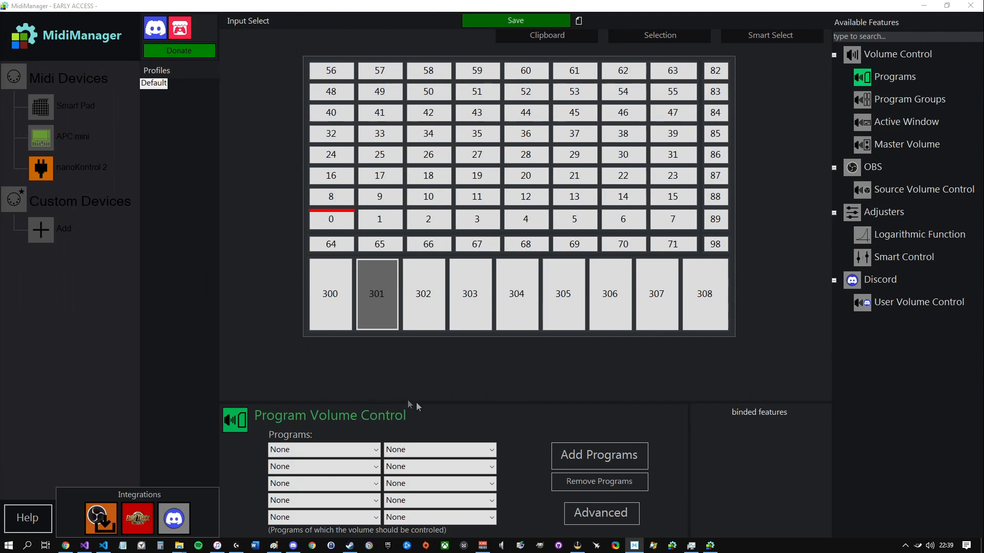
right_click(503, 426)
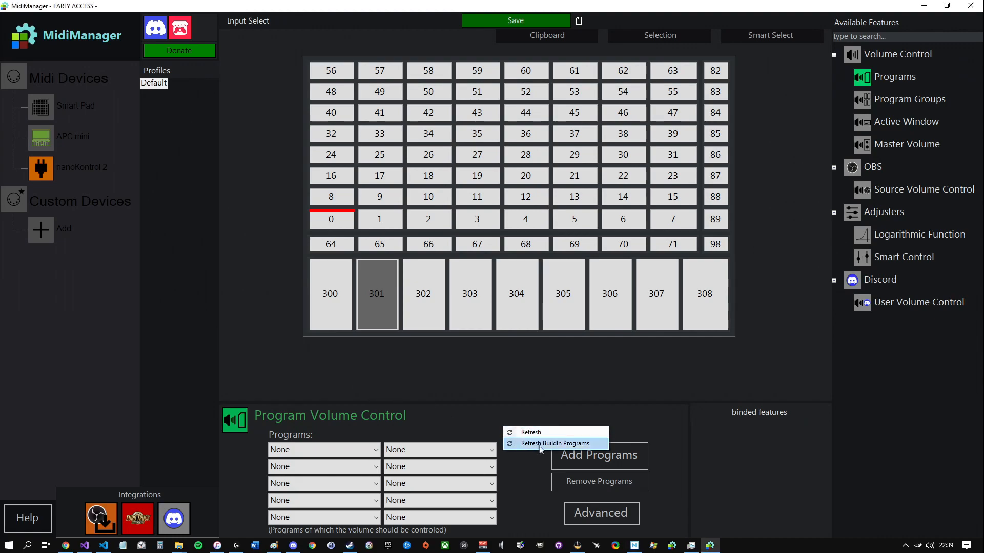
click(596, 444)
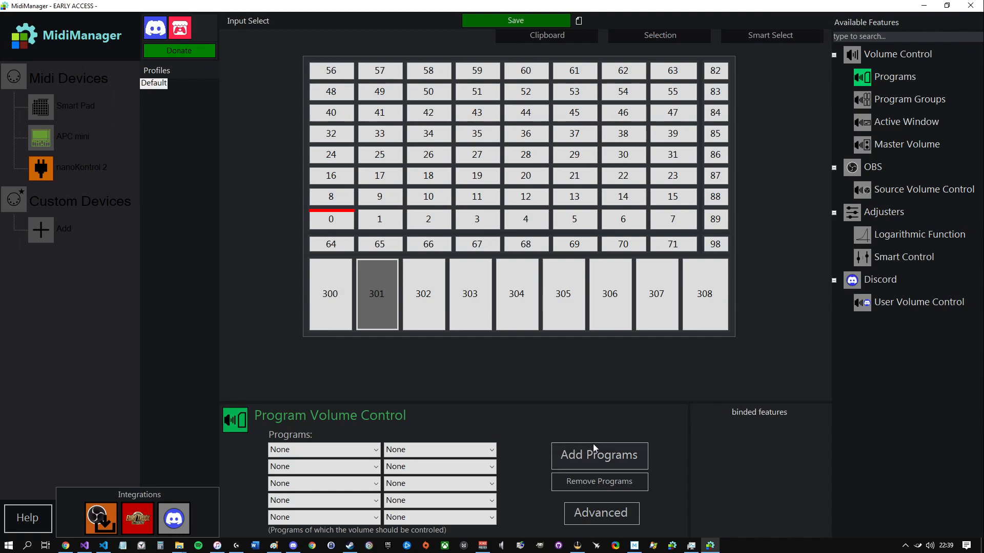
click(376, 450)
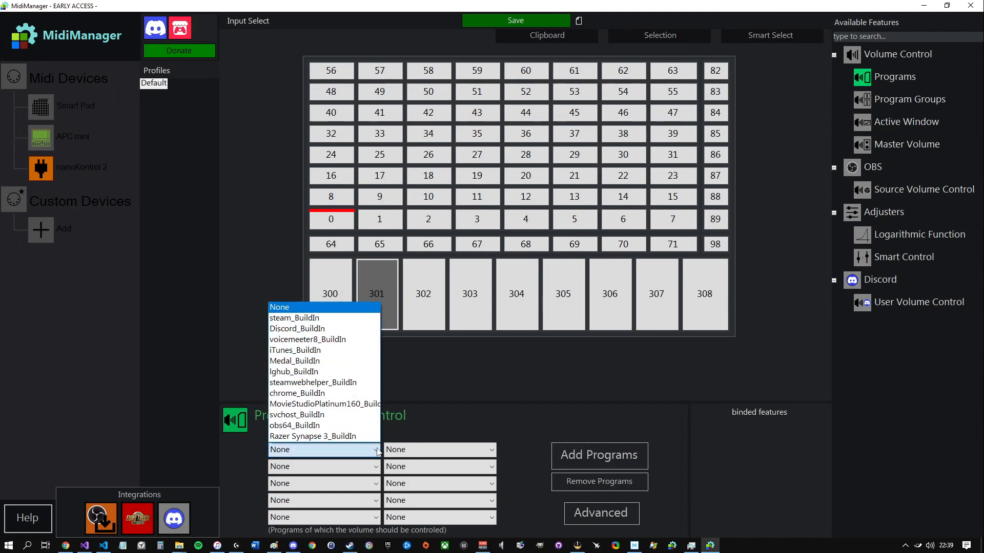
click(304, 350)
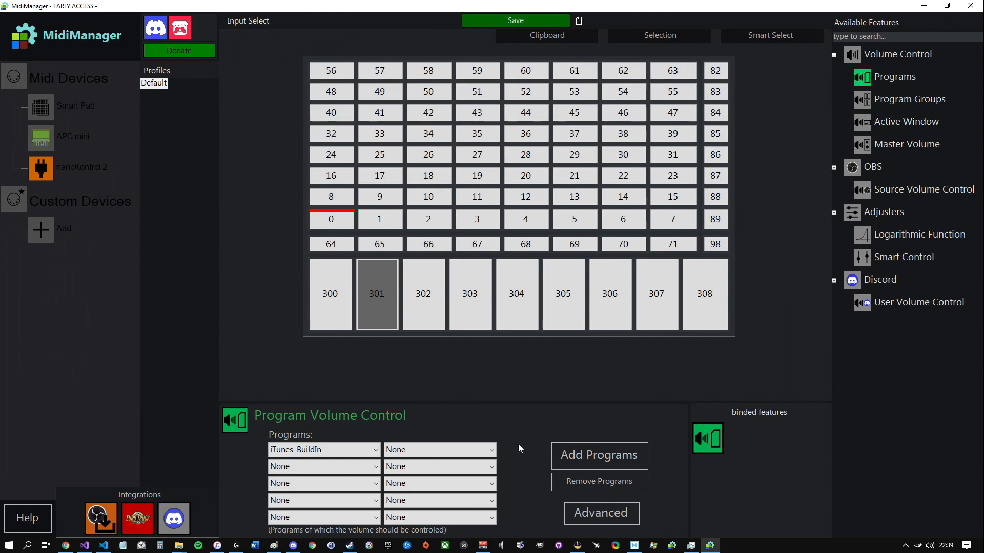
- Start adding a program for fader 301, lower Medal's volume to 0 in the Windows Volume Mixer, and advance the wizard
click(625, 460)
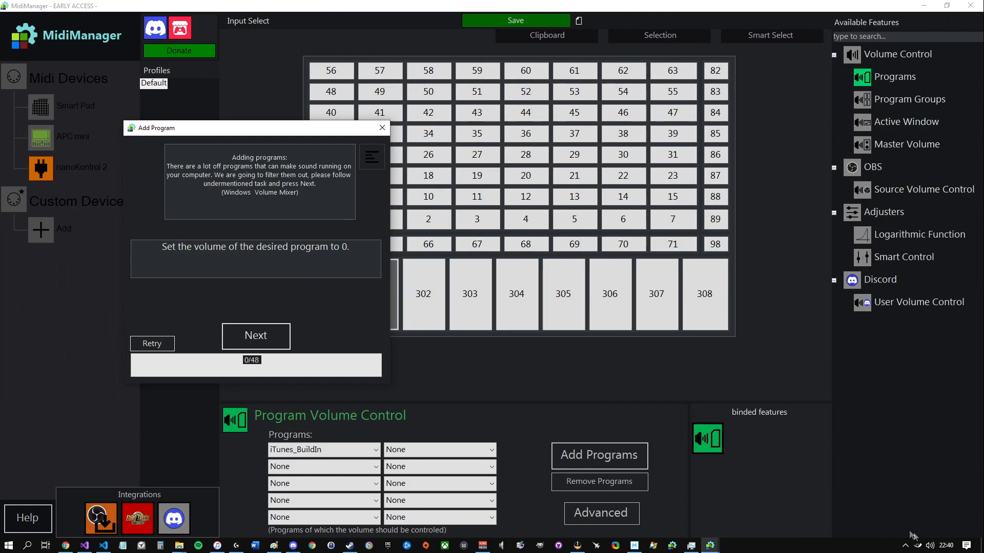
right_click(928, 546)
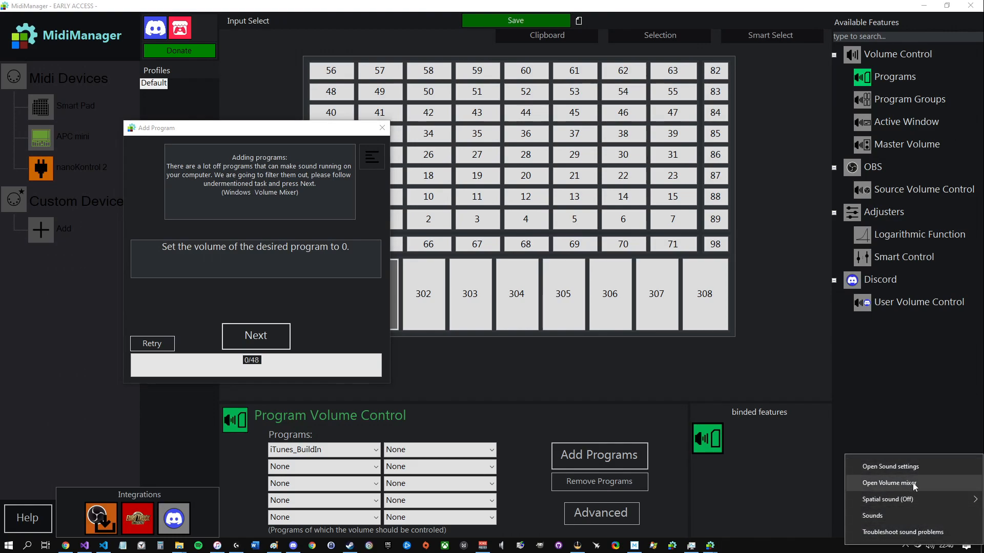
click(933, 482)
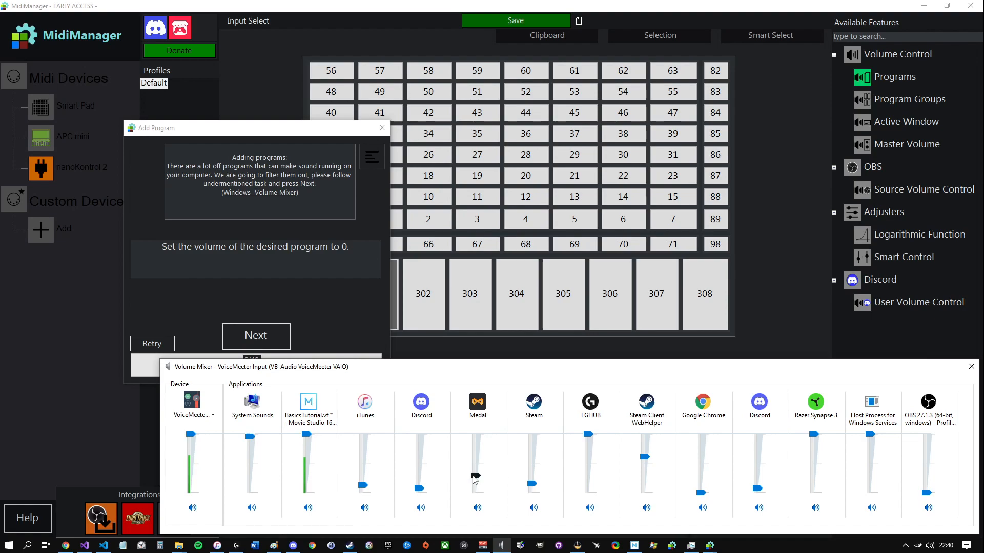
drag(476, 477, 475, 493)
click(318, 305)
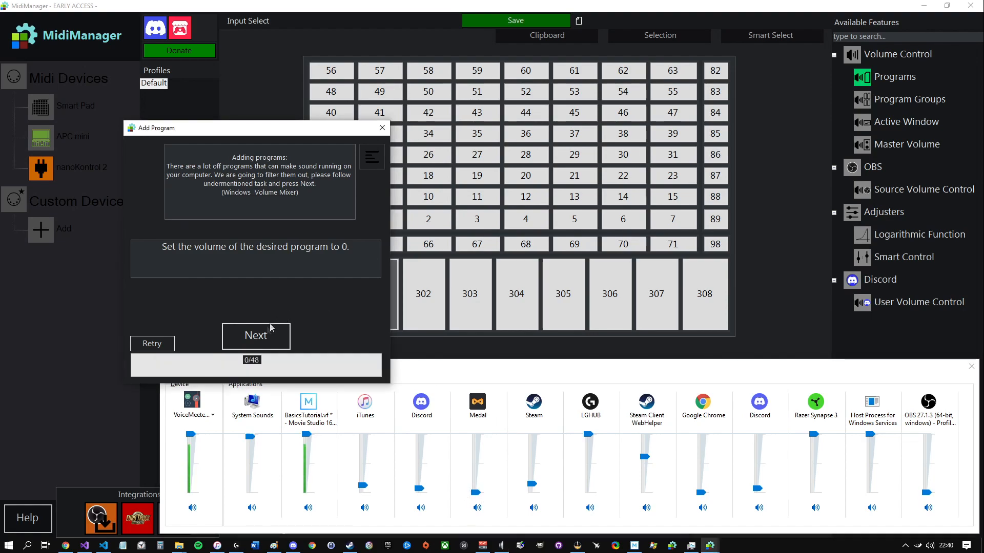
click(260, 338)
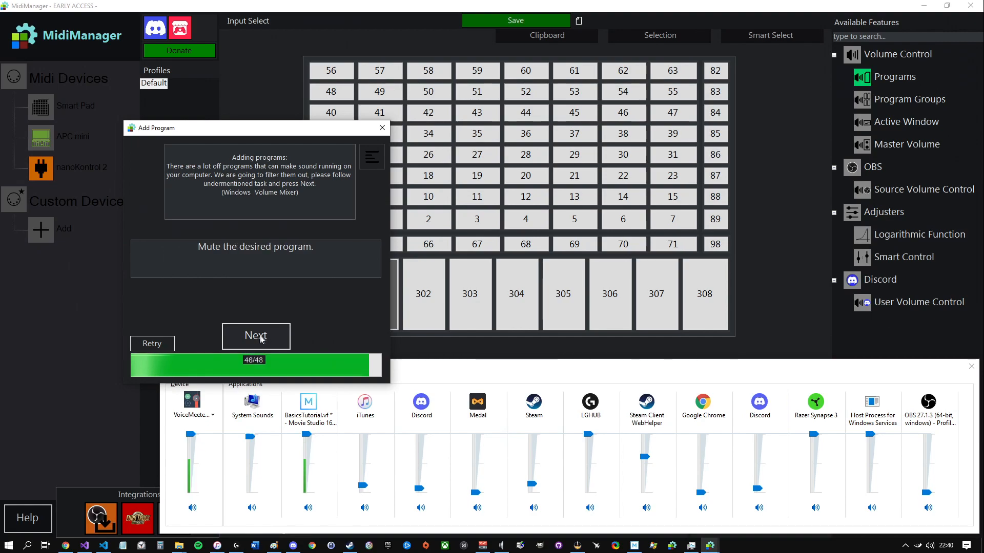
- Mute Medal in the Windows Volume Mixer and advance the Add Program wizard to its naming stage
click(470, 460)
click(477, 507)
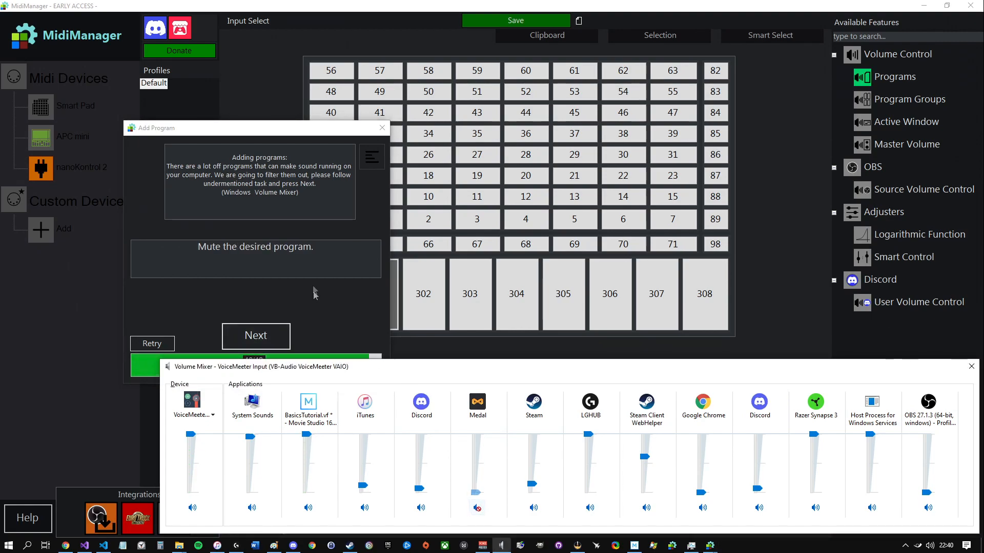
click(312, 288)
click(255, 336)
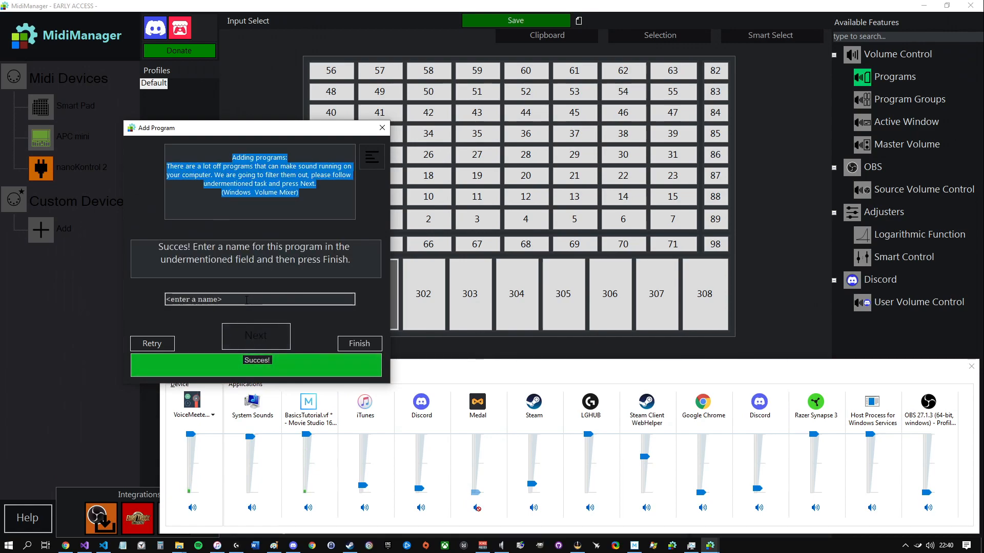
- Name the detected program Medal and finish adding it
click(246, 299)
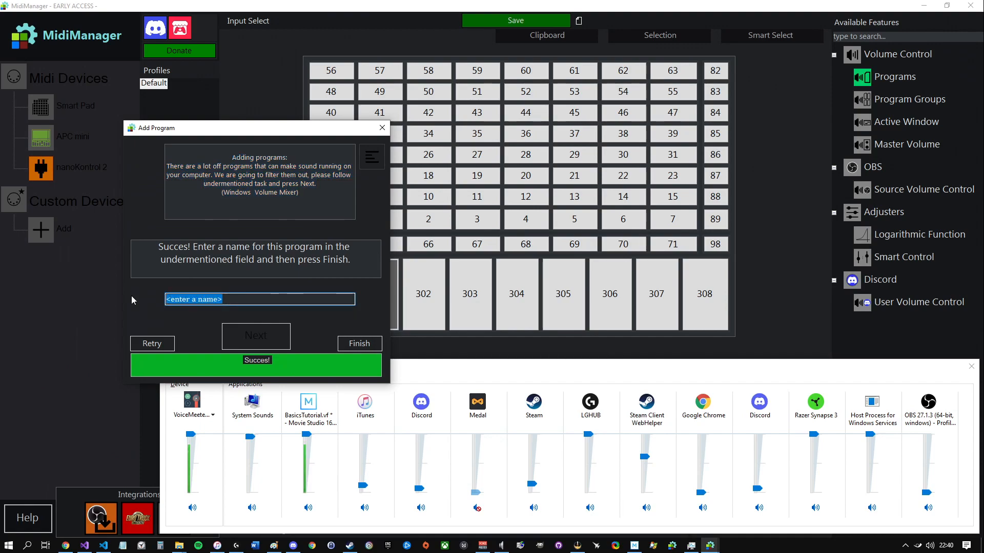
text(Medal)
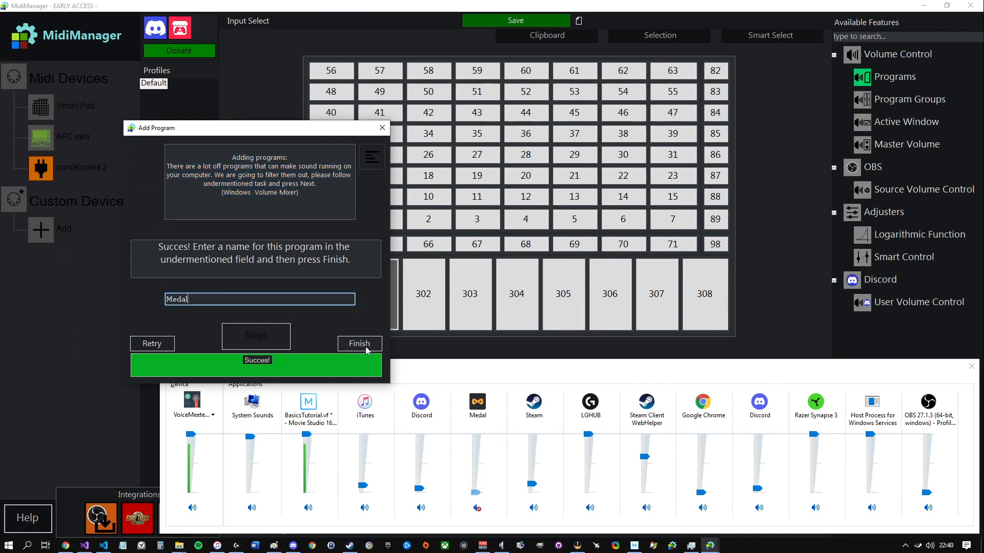
key(Return)
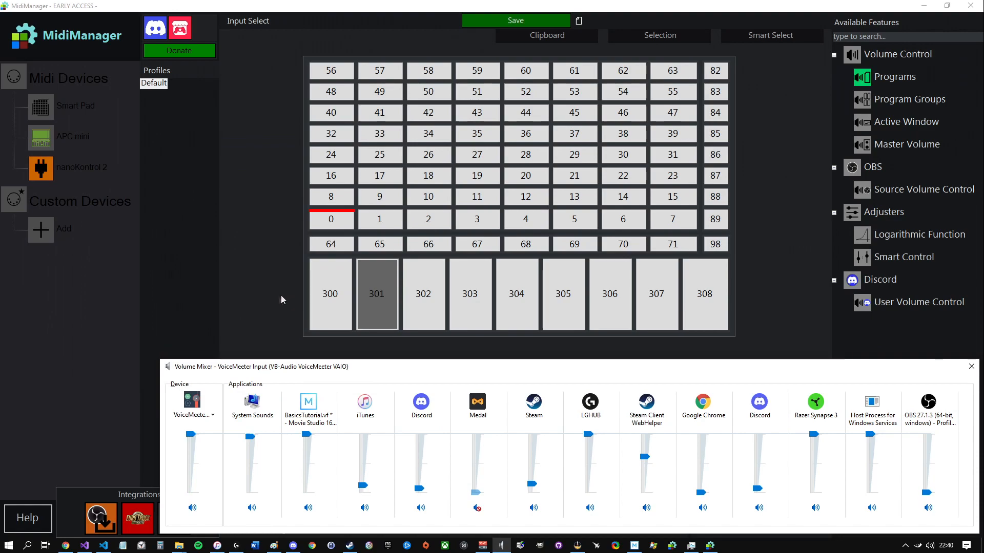
- Refresh the program list, assign Medal as the first program of fader 301's Program Volume Control, and save
right_click(515, 444)
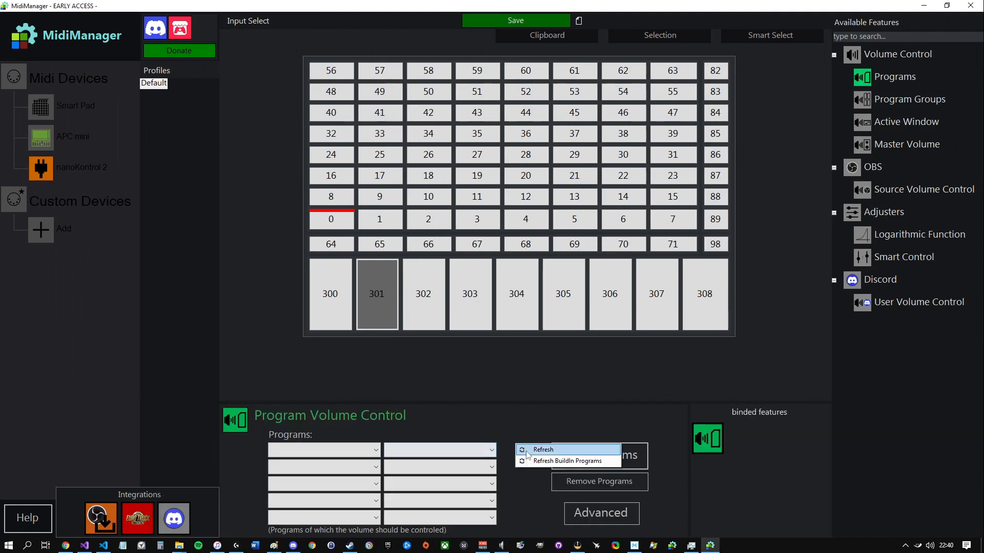
click(526, 452)
click(379, 451)
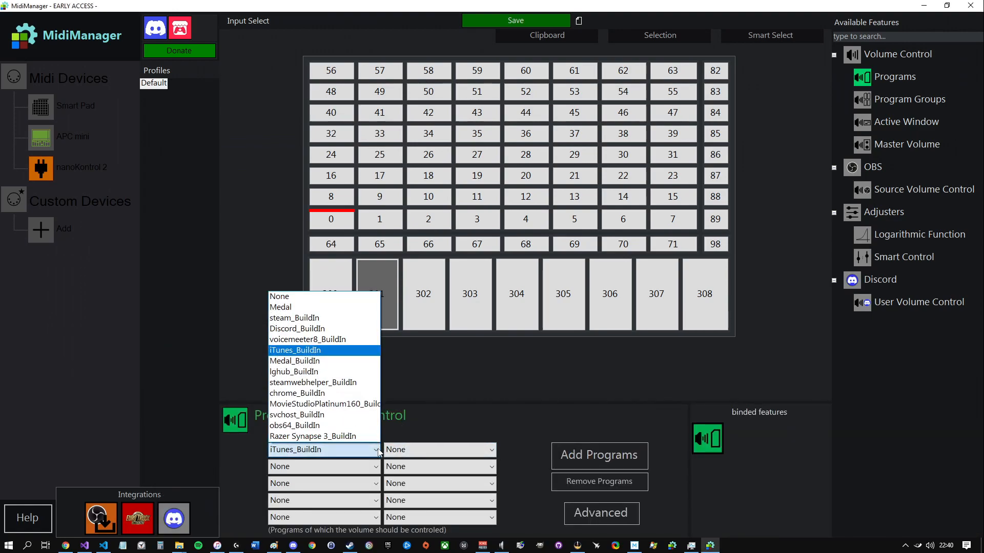
click(303, 306)
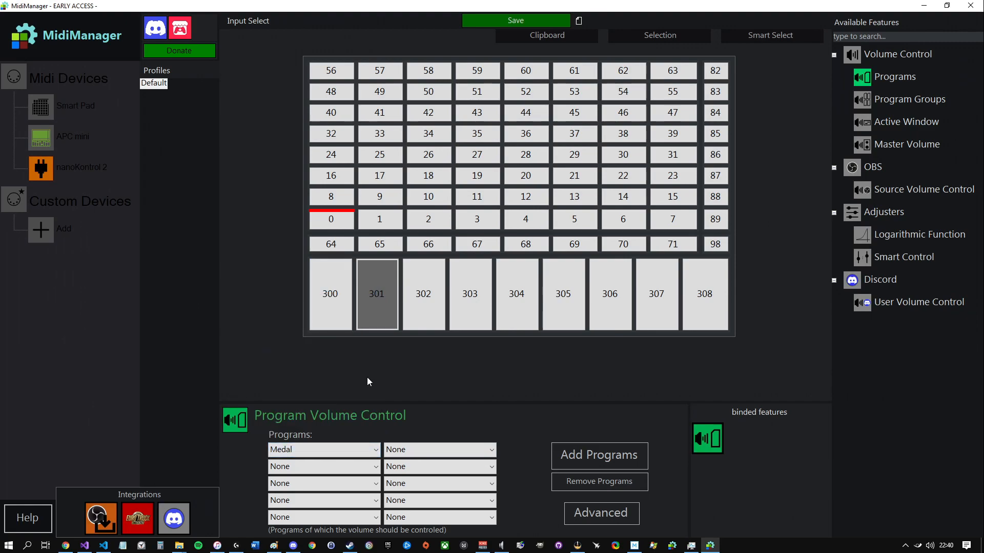
click(482, 23)
- Look at the option for creating a new profile and at the Load Profile feature for button 25
right_click(162, 105)
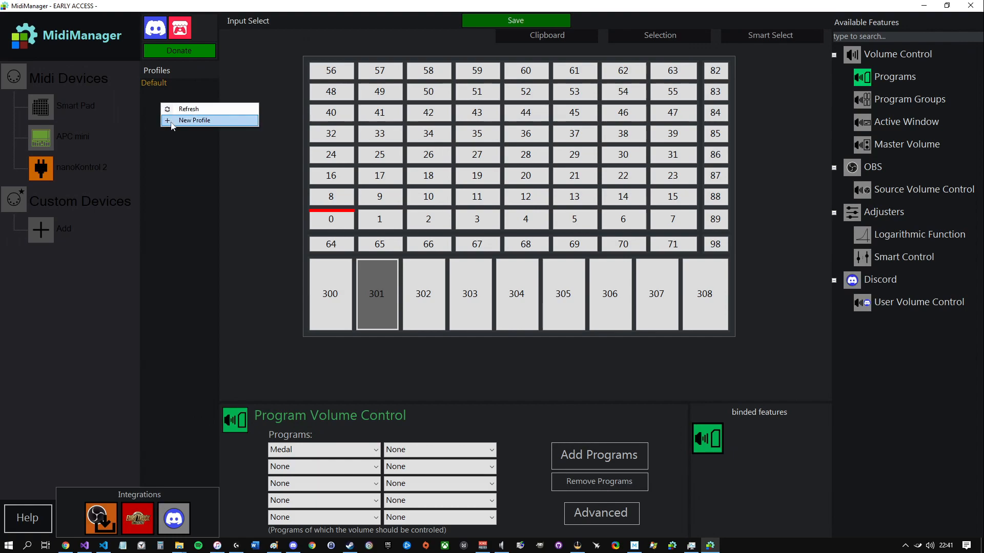
click(192, 158)
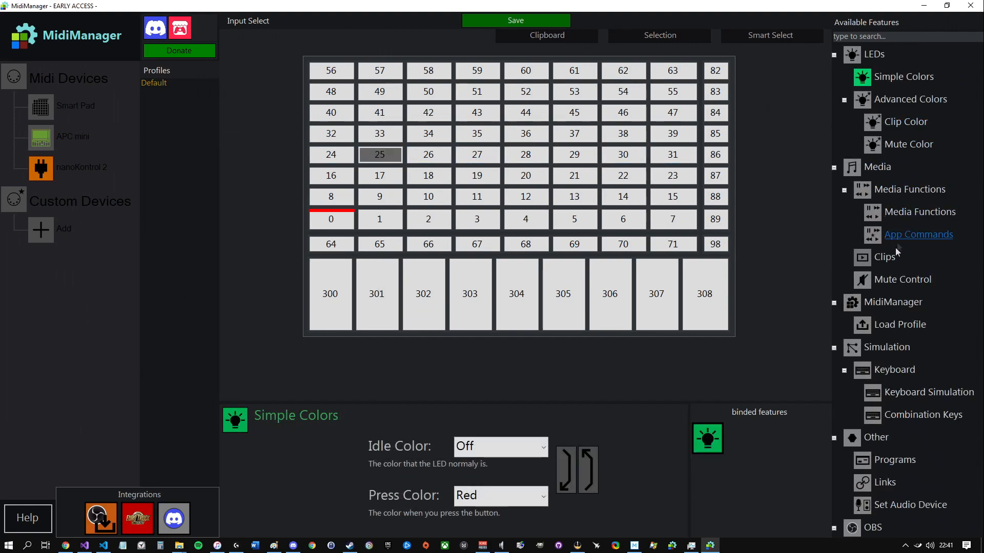
click(897, 328)
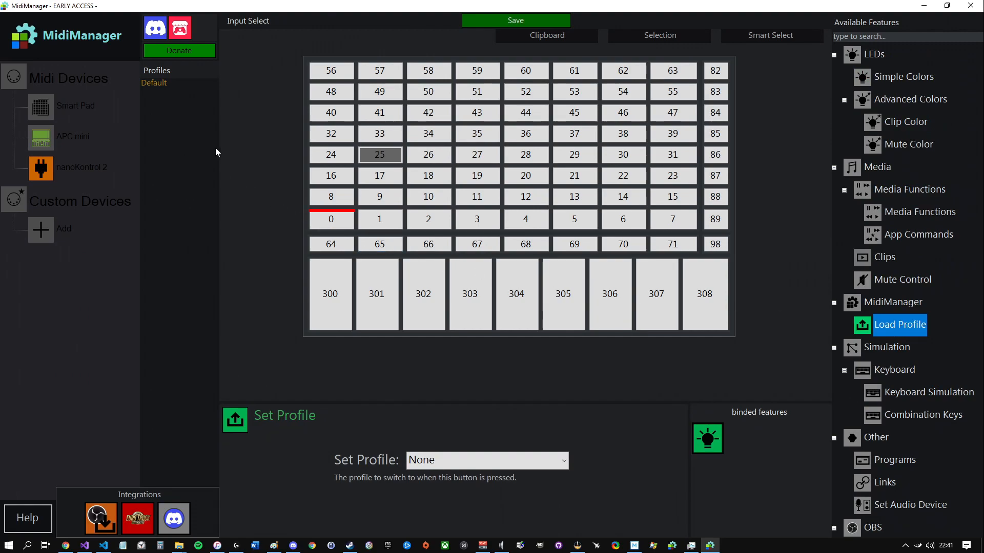
- Look over the MidiManager main menu with its settings, program editing and backup options, and close it
click(87, 45)
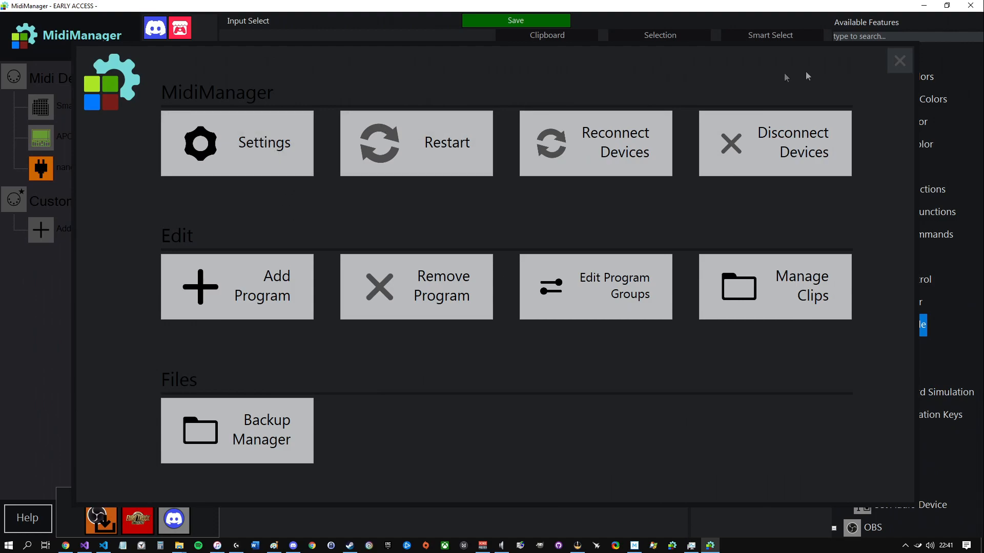
click(902, 64)
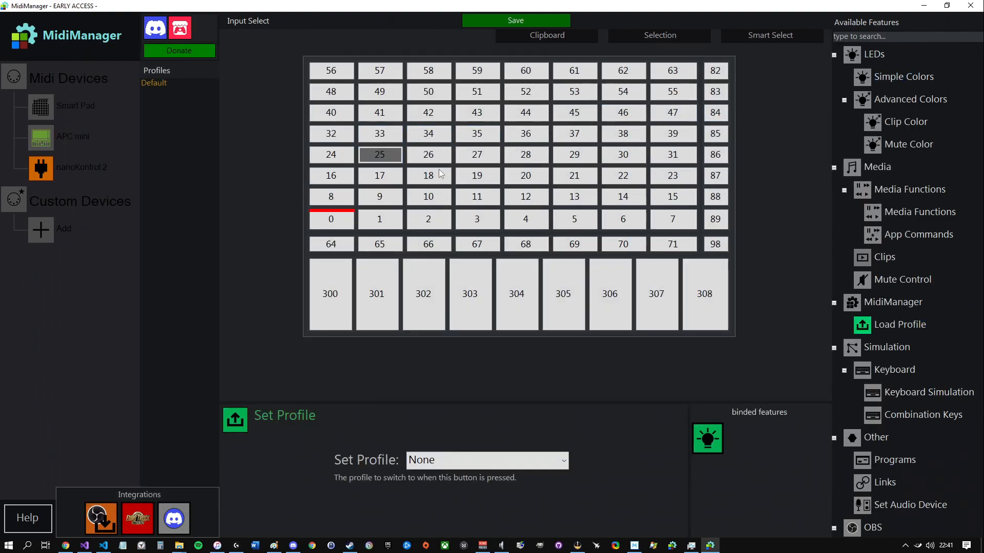
- Open the clips folder from button 25's Play Clip feature and refresh all clips from the reminder
click(890, 263)
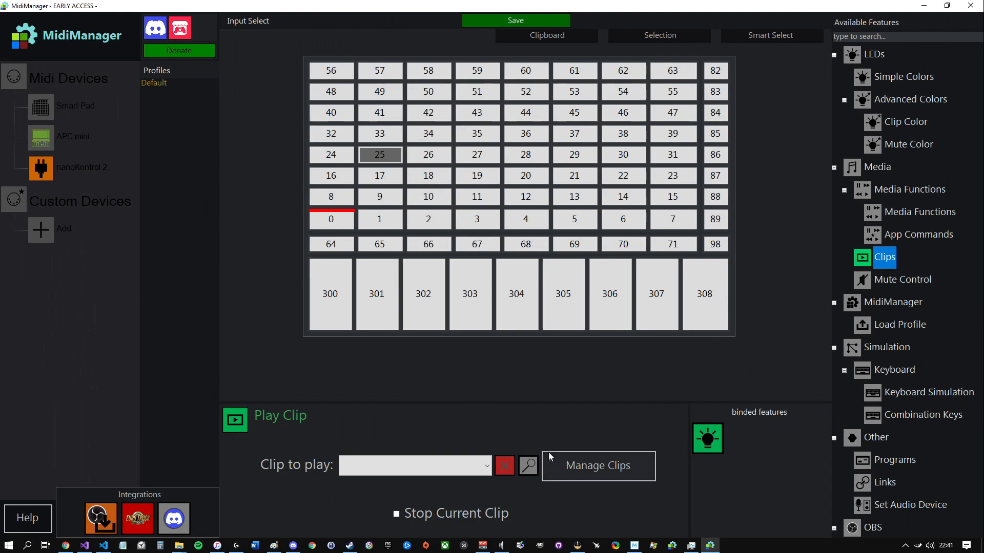
click(632, 475)
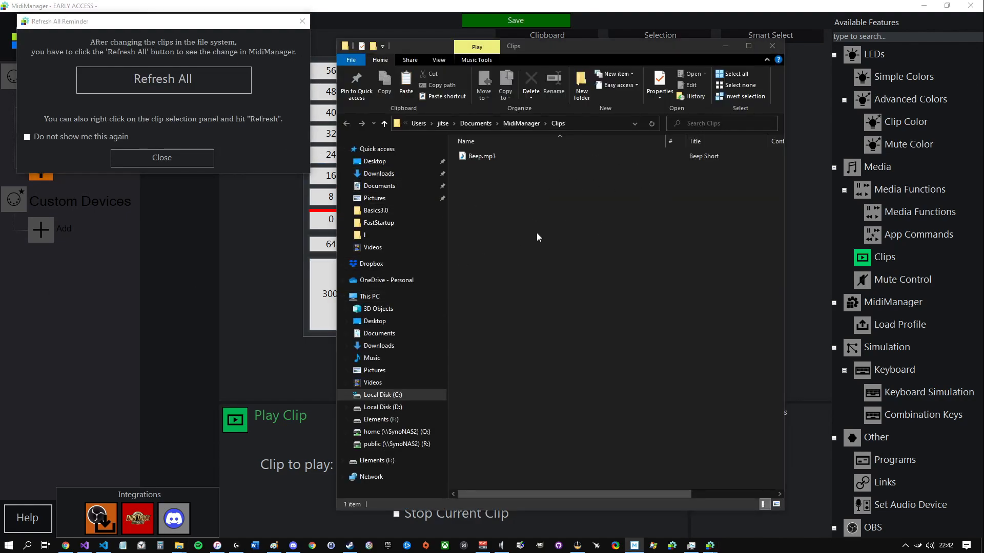
click(505, 202)
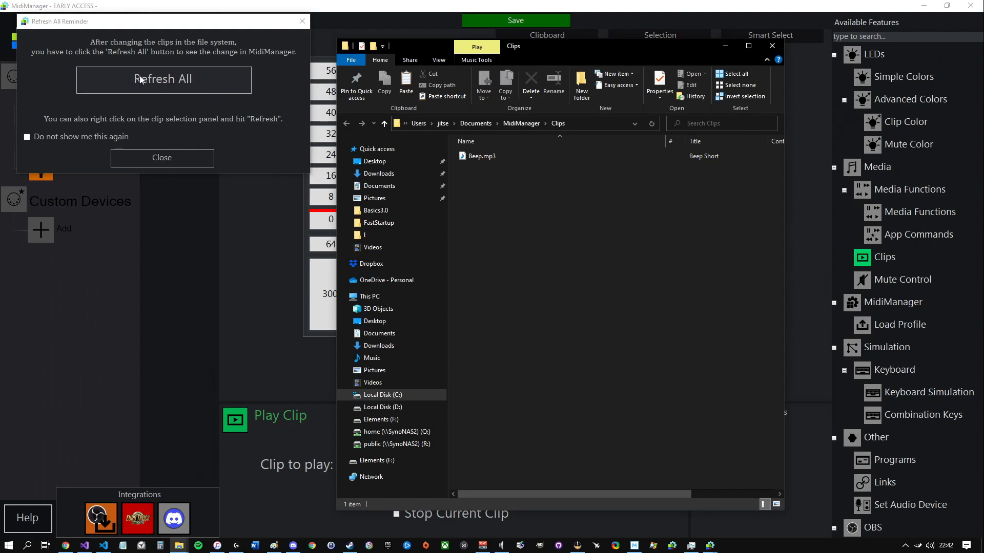
click(169, 79)
click(262, 196)
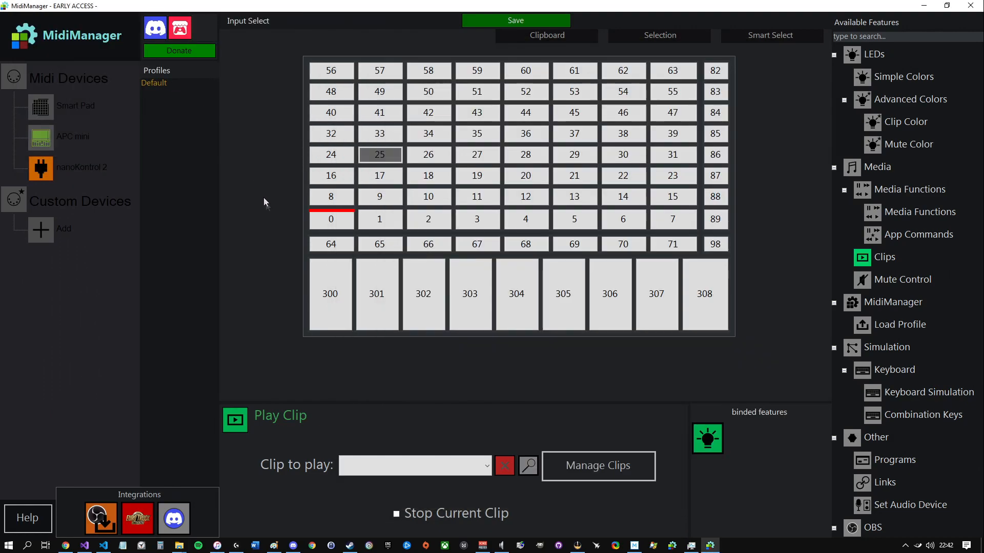
- Refresh the Play Clip settings and bind the clip Beep to button 25
right_click(397, 426)
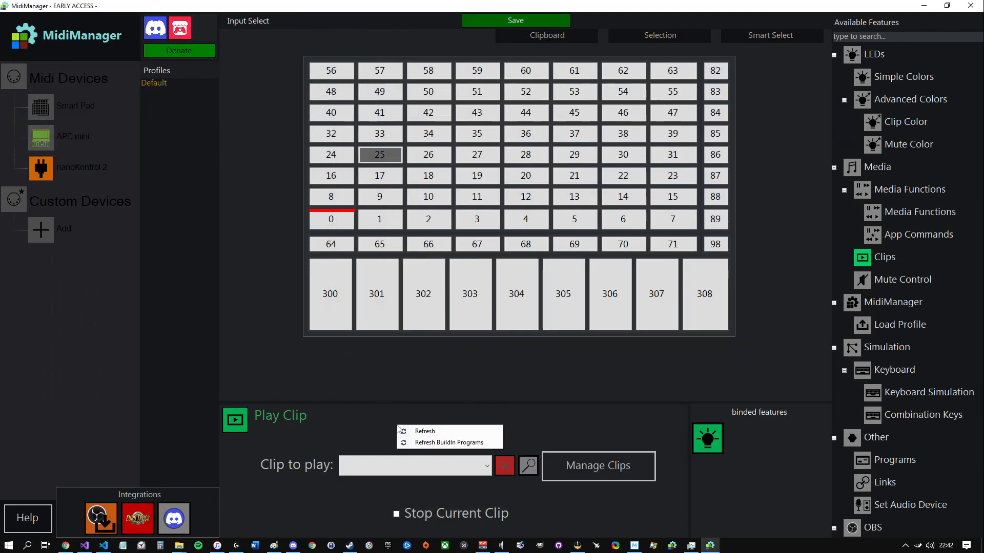
click(429, 432)
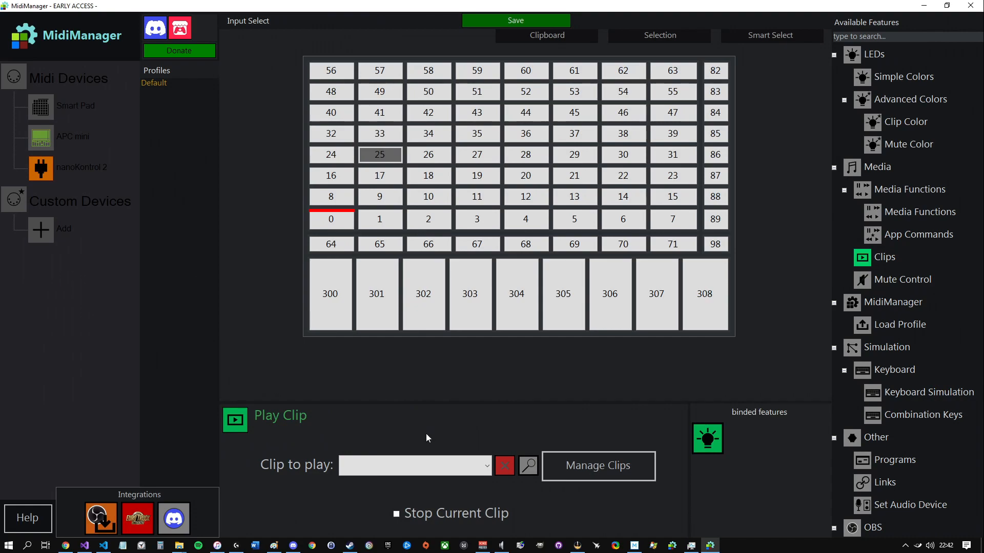
click(439, 465)
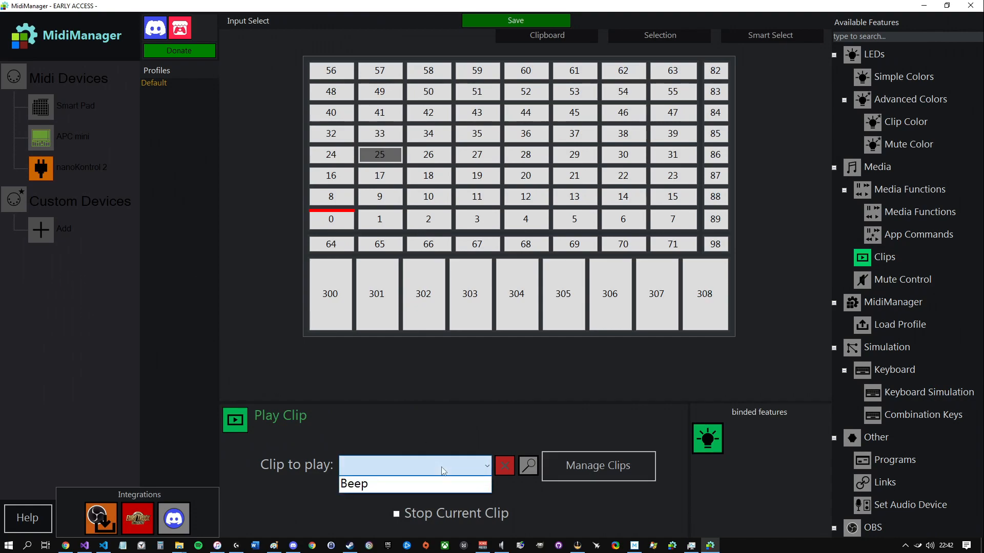
click(405, 487)
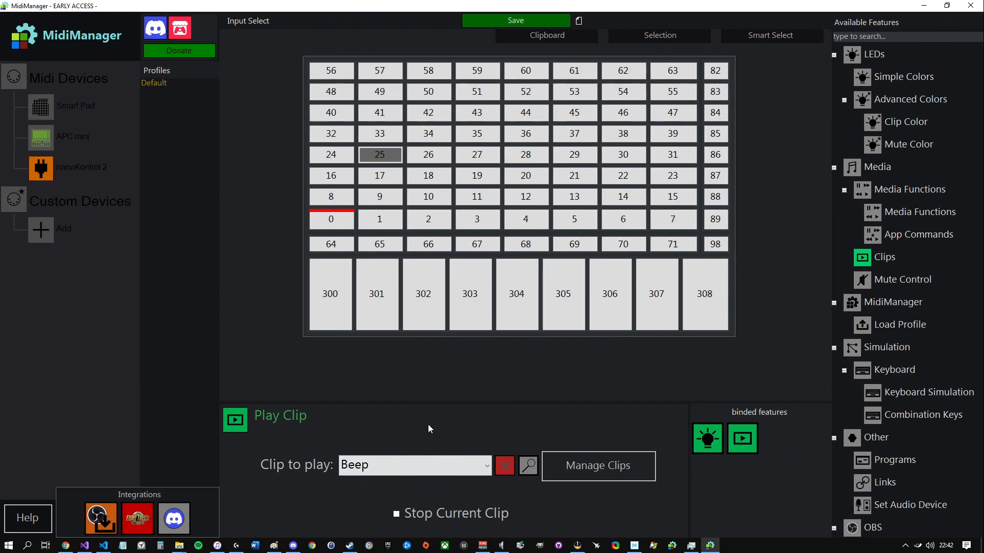
- Open the Help window to view the available support options, tutorials and guides
click(35, 523)
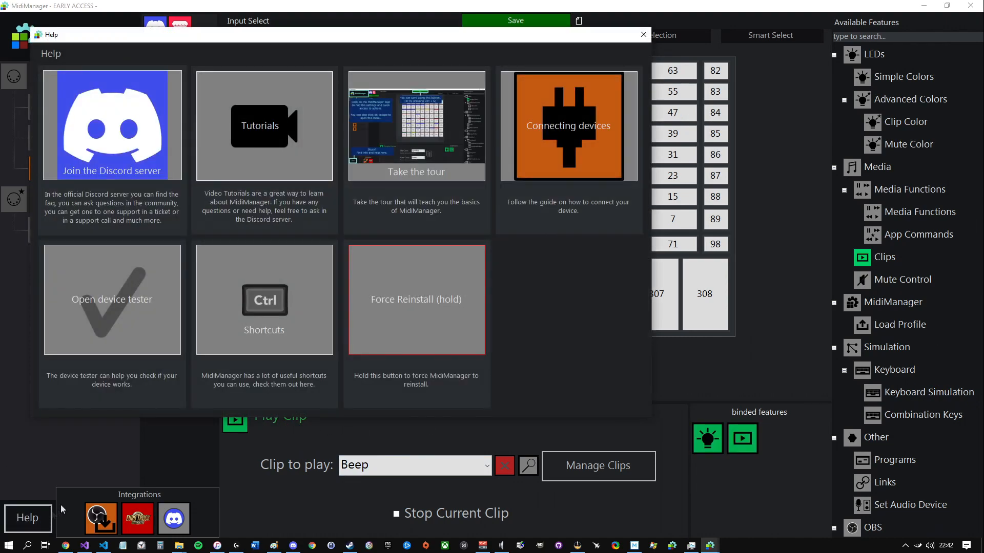